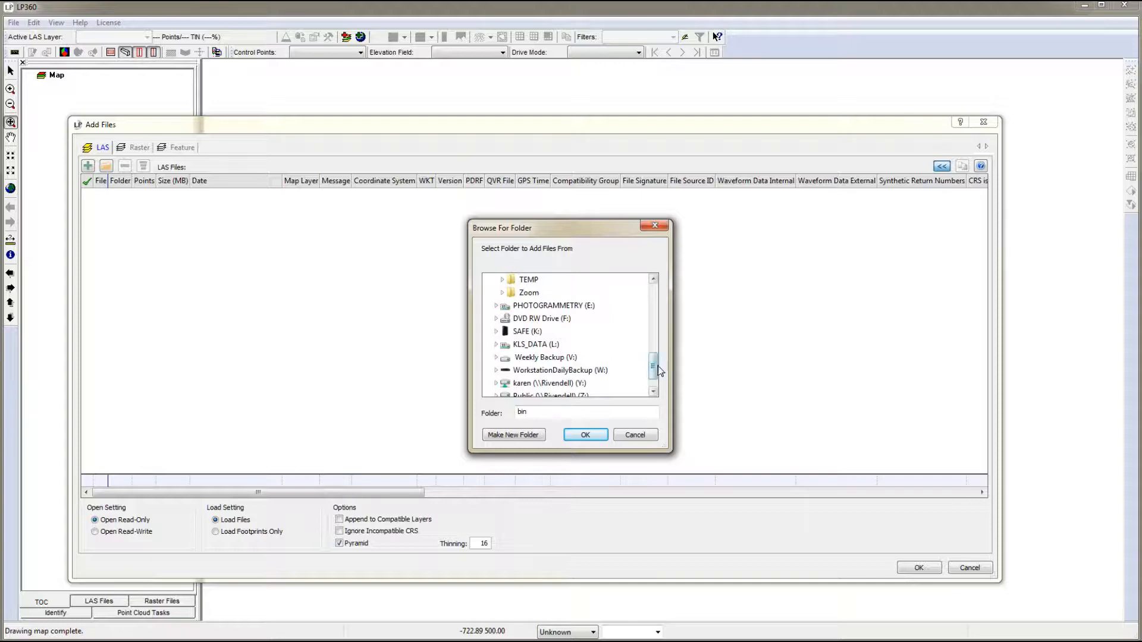
- Add all LAS files from the E:\Geog481 Labs\LP360Training\LAS_Files folder to the map, opened read-only
{"action": "left_click", "coordinate": [497, 306]}
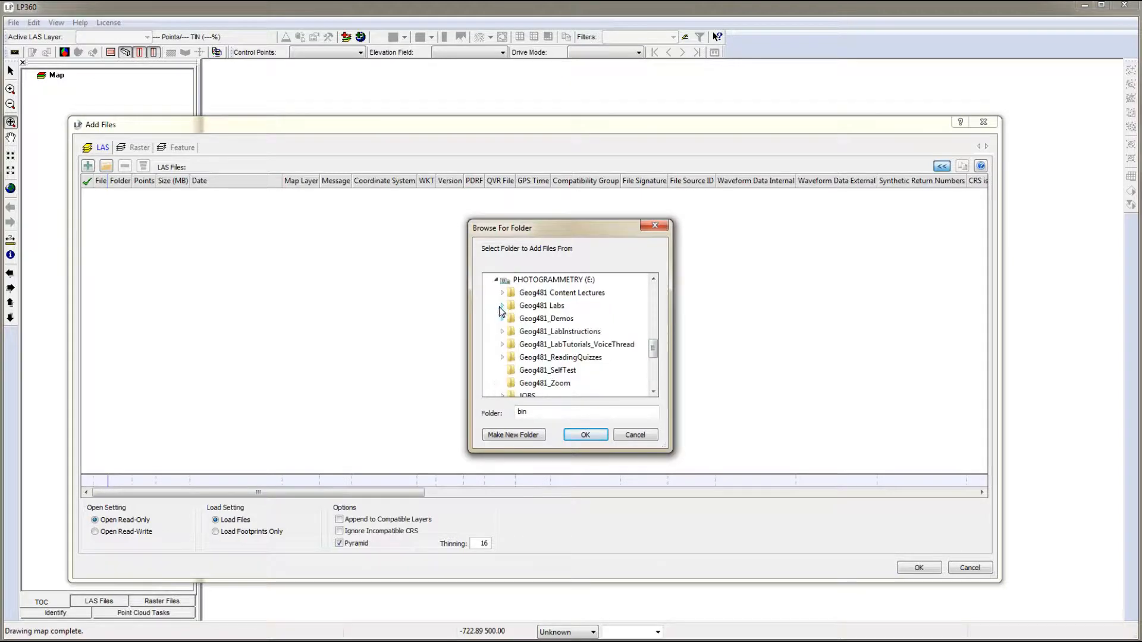
{"action": "left_click", "coordinate": [502, 306]}
{"action": "left_click", "coordinate": [556, 367]}
{"action": "left_click", "coordinate": [586, 435]}
{"action": "left_click", "coordinate": [550, 376]}
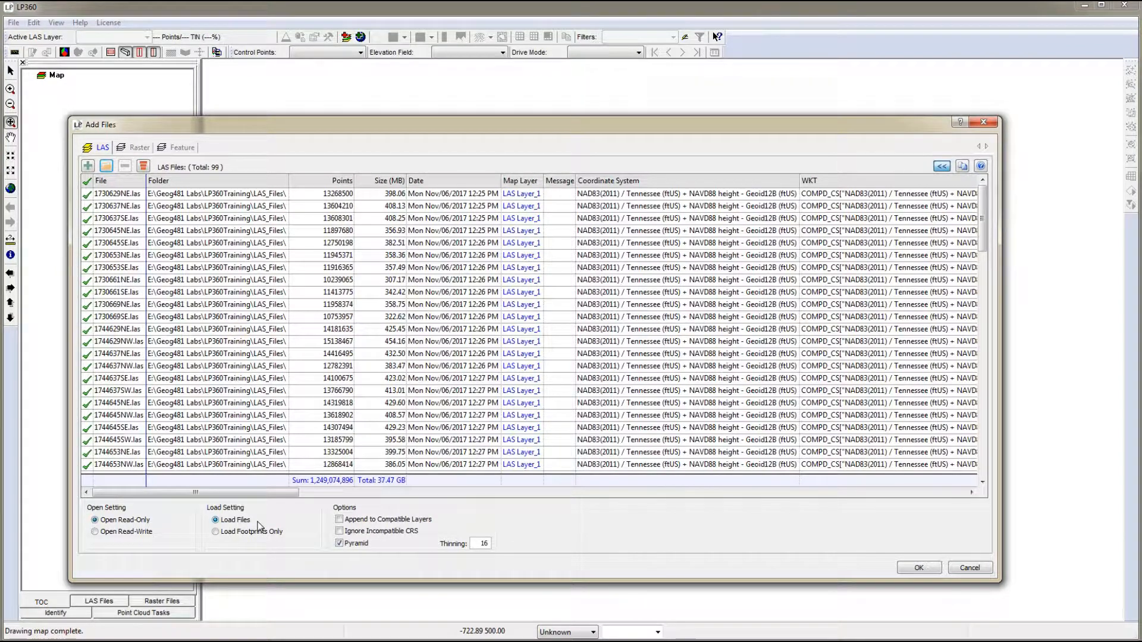
{"action": "left_click", "coordinate": [919, 568]}
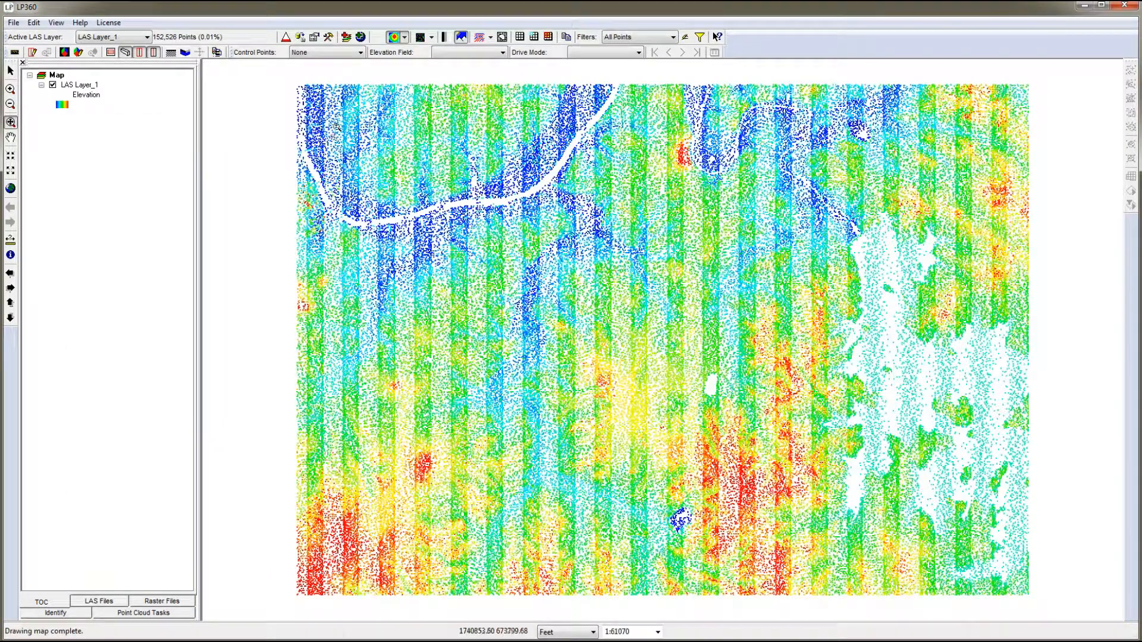
- Add the Bing Aerial with Labels WMS basemap to the map
{"action": "left_click", "coordinate": [359, 37]}
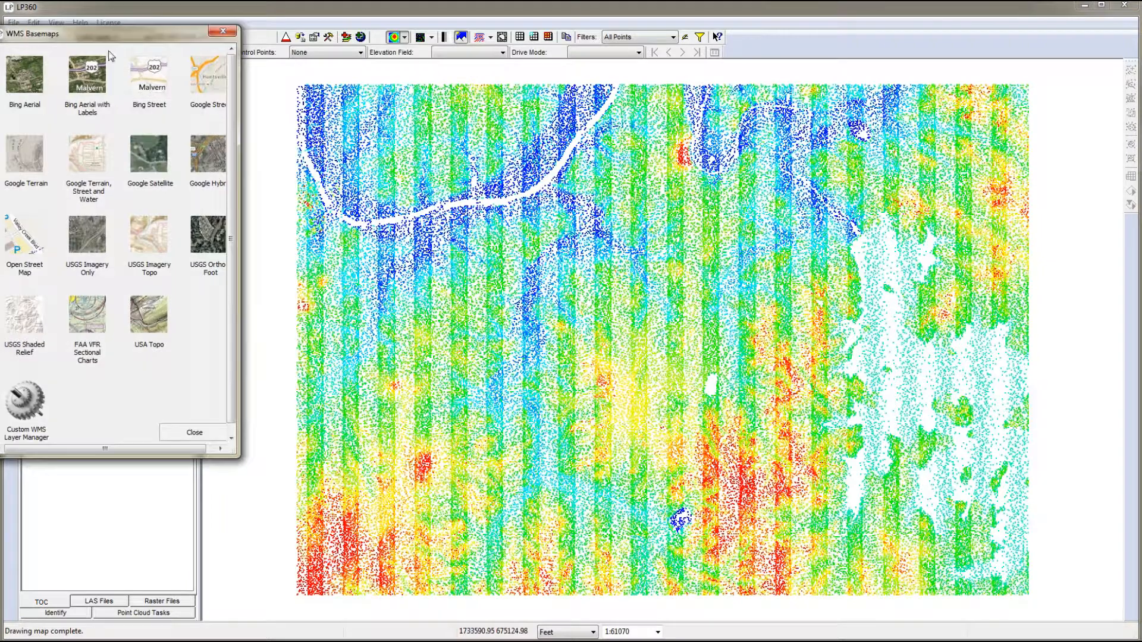
{"action": "left_click", "coordinate": [95, 84]}
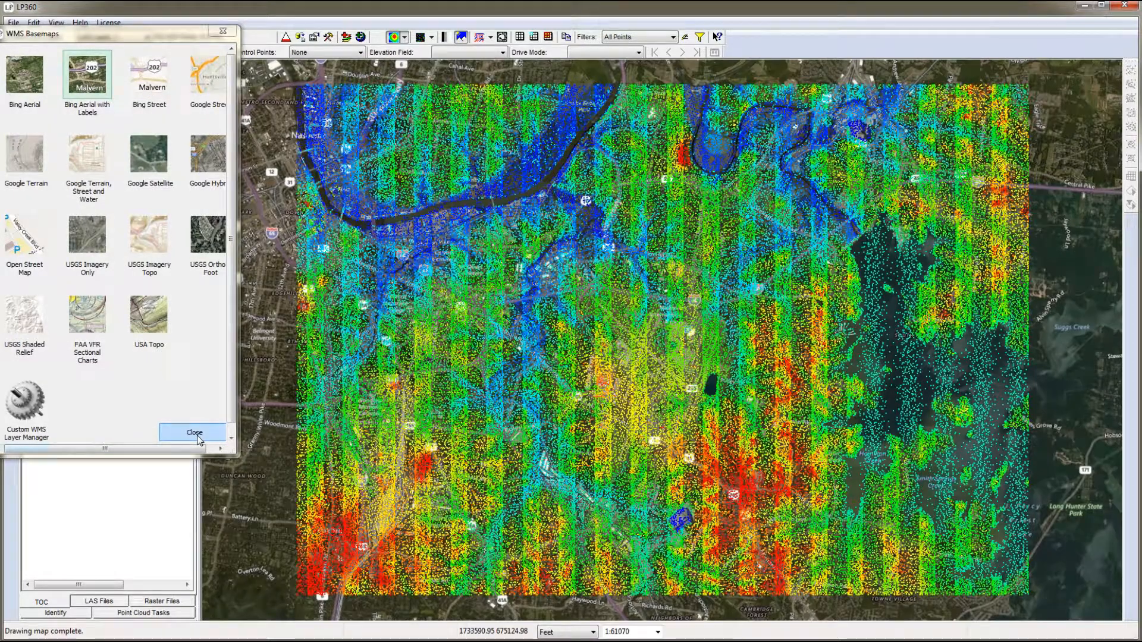
{"action": "left_click", "coordinate": [197, 438]}
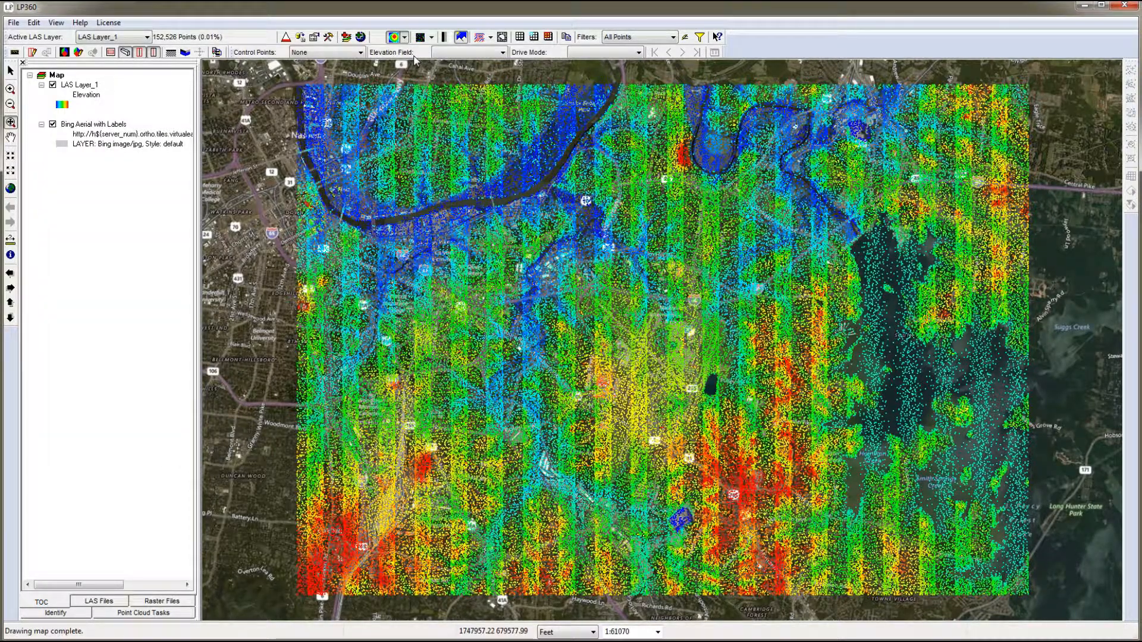
- Add the feature file Waterbodies_2016.shp from the 0300_Enforcing_Breaklines folder to the map
{"action": "left_click", "coordinate": [345, 37]}
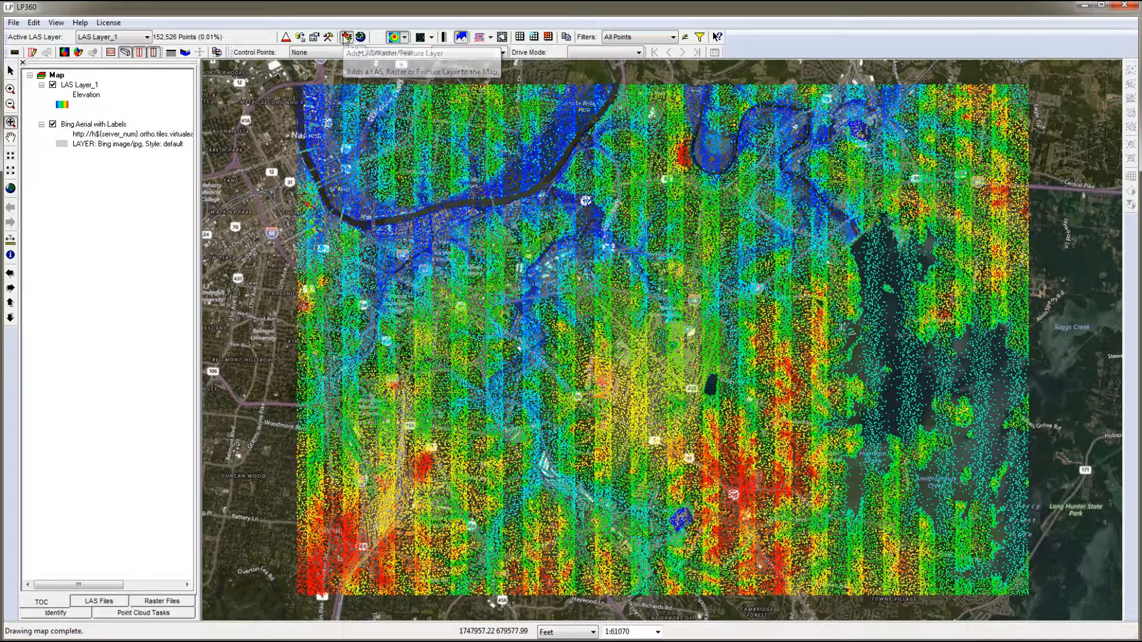
{"action": "left_click", "coordinate": [179, 148]}
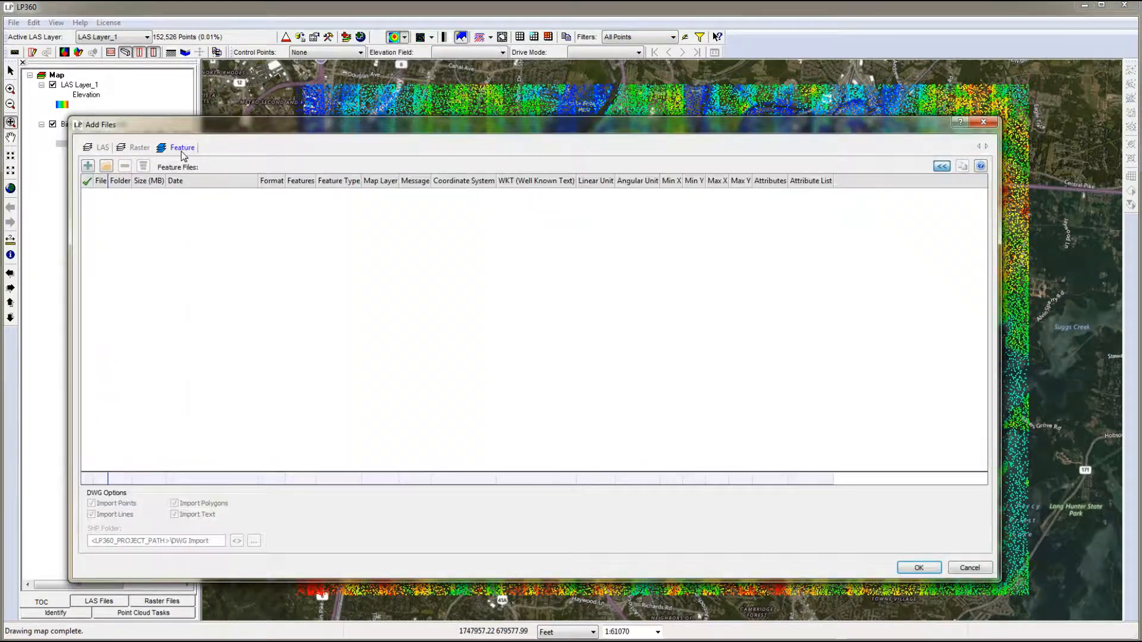
{"action": "left_click", "coordinate": [88, 166]}
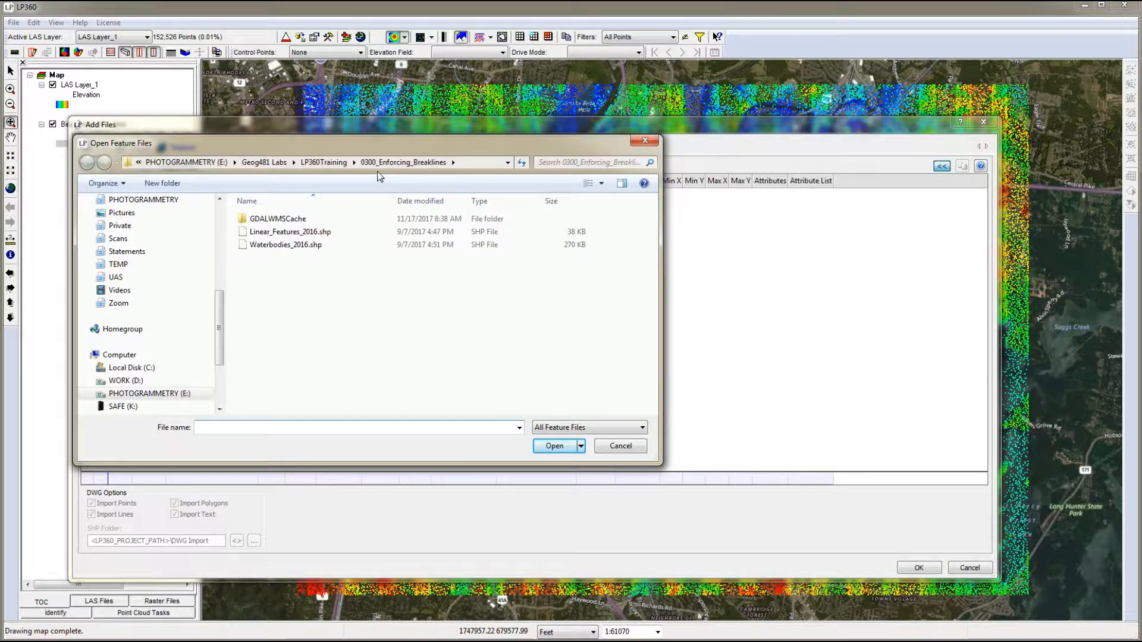
{"action": "left_click", "coordinate": [295, 249]}
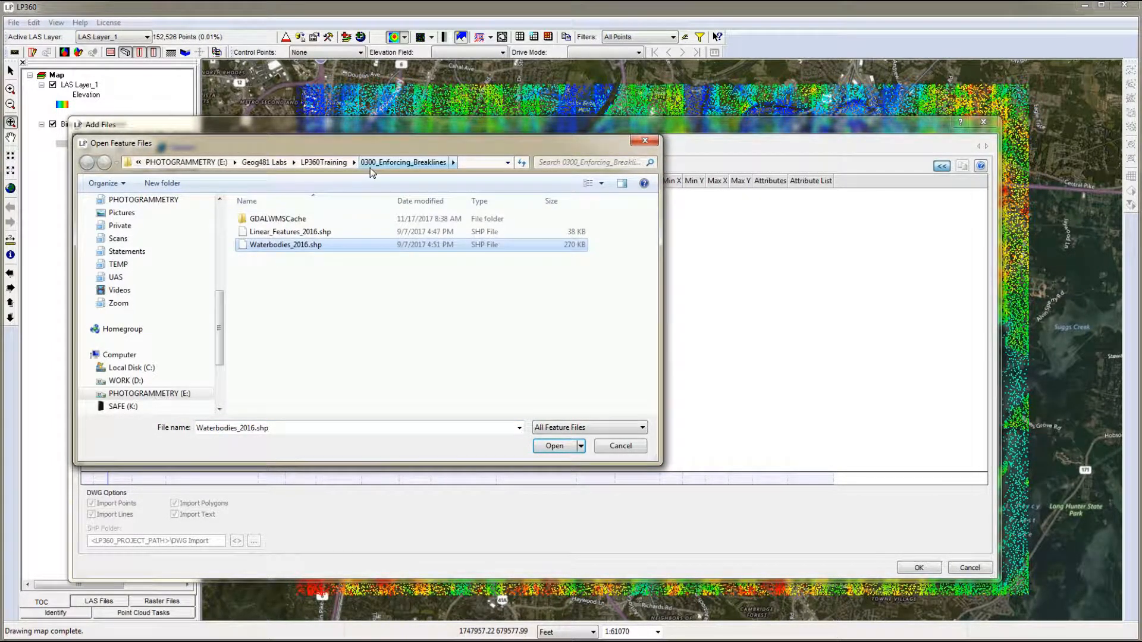
{"action": "left_click", "coordinate": [557, 447]}
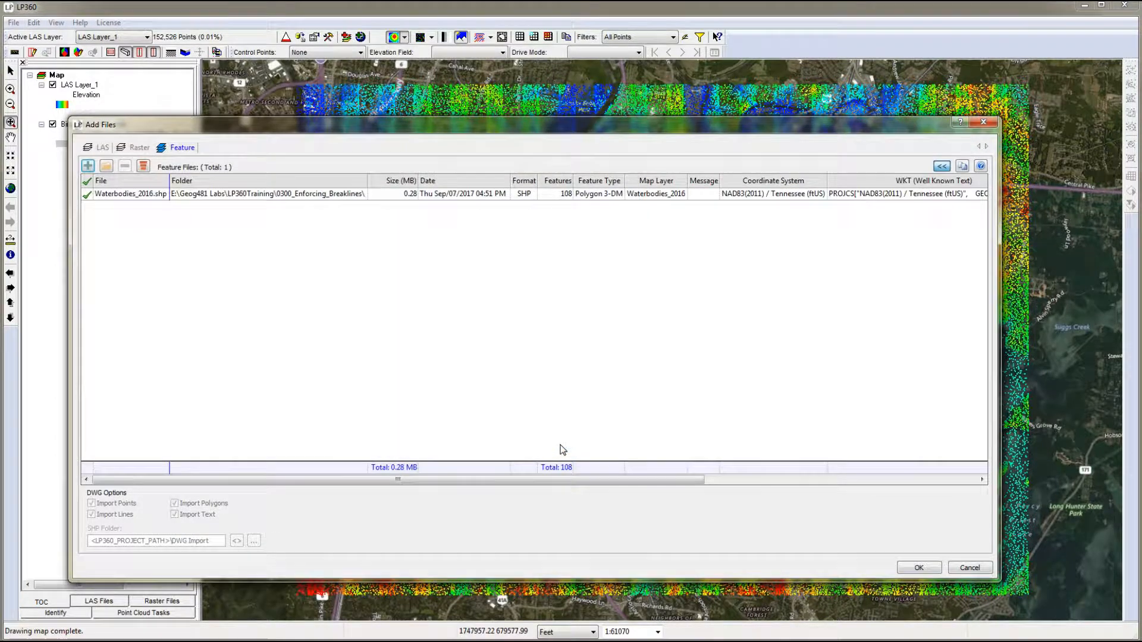
{"action": "left_click", "coordinate": [917, 568]}
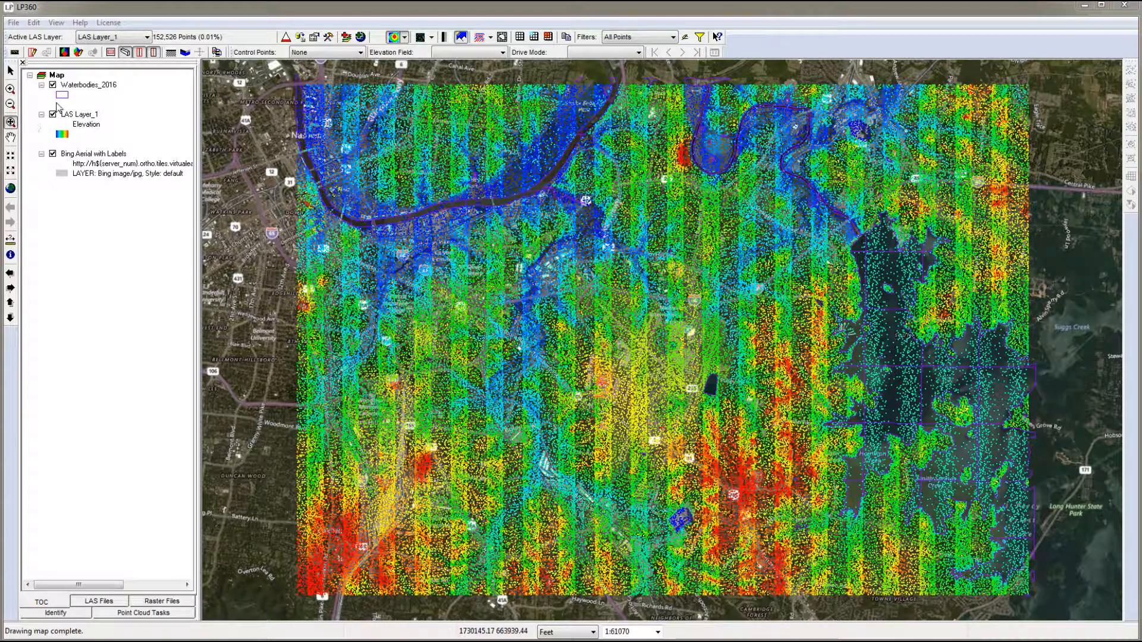
- Set the project path to E:\Geog481 Labs\LP360Training\0300_Enforcing_Breaklines in the project settings
{"action": "left_click", "coordinate": [13, 23]}
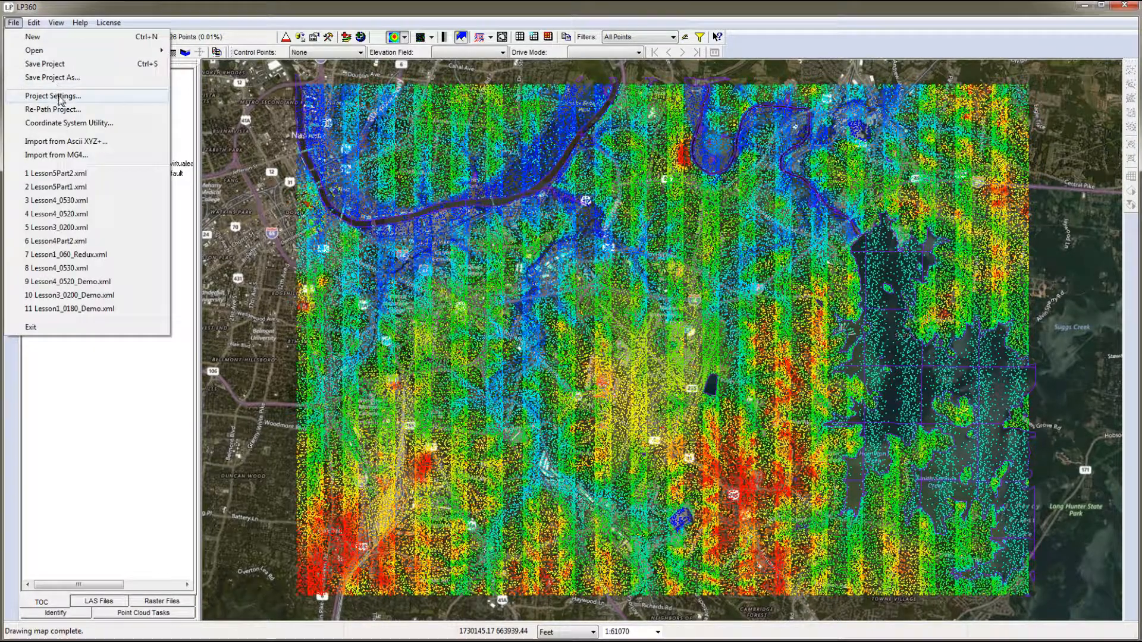
{"action": "left_click", "coordinate": [54, 96]}
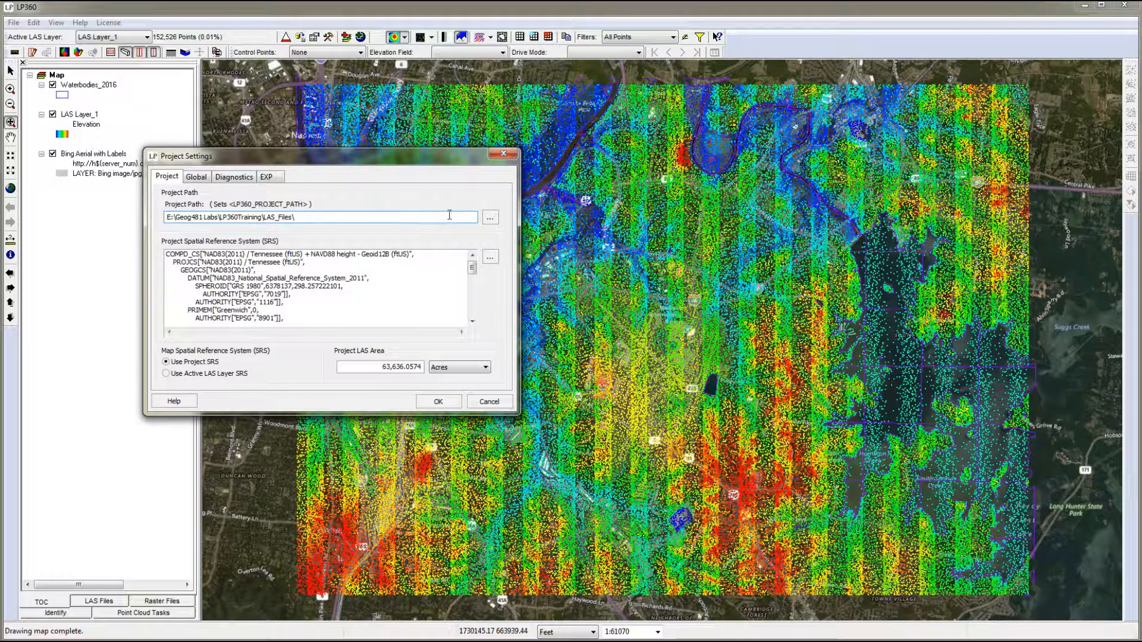
{"action": "left_click", "coordinate": [490, 218]}
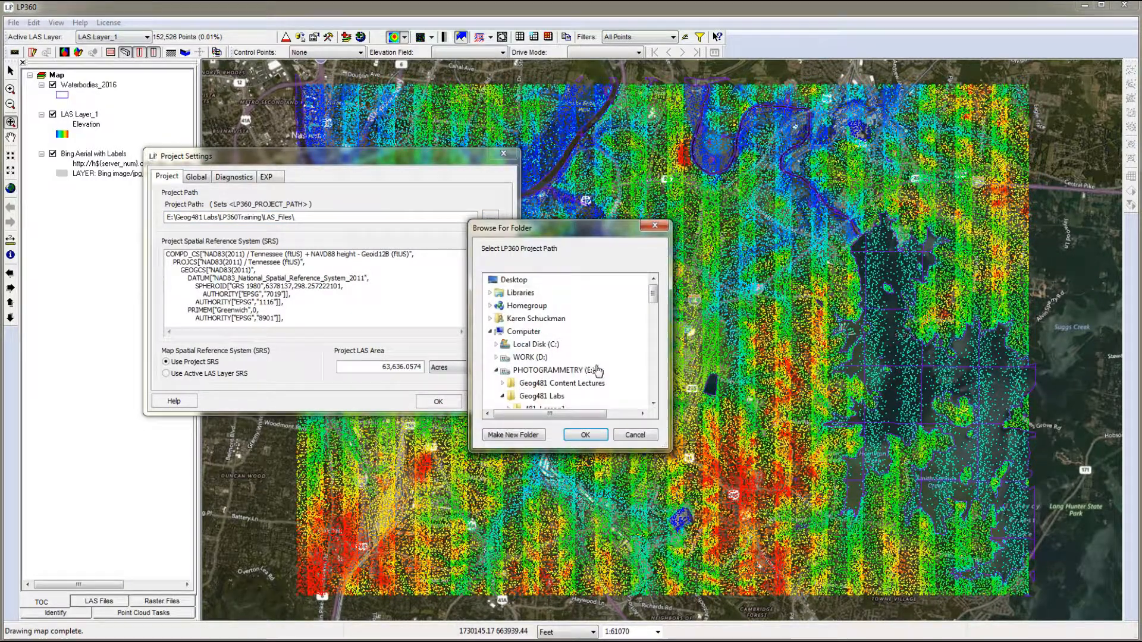
{"action": "left_click_drag", "start_coordinate": [652, 295], "coordinate": [655, 341]}
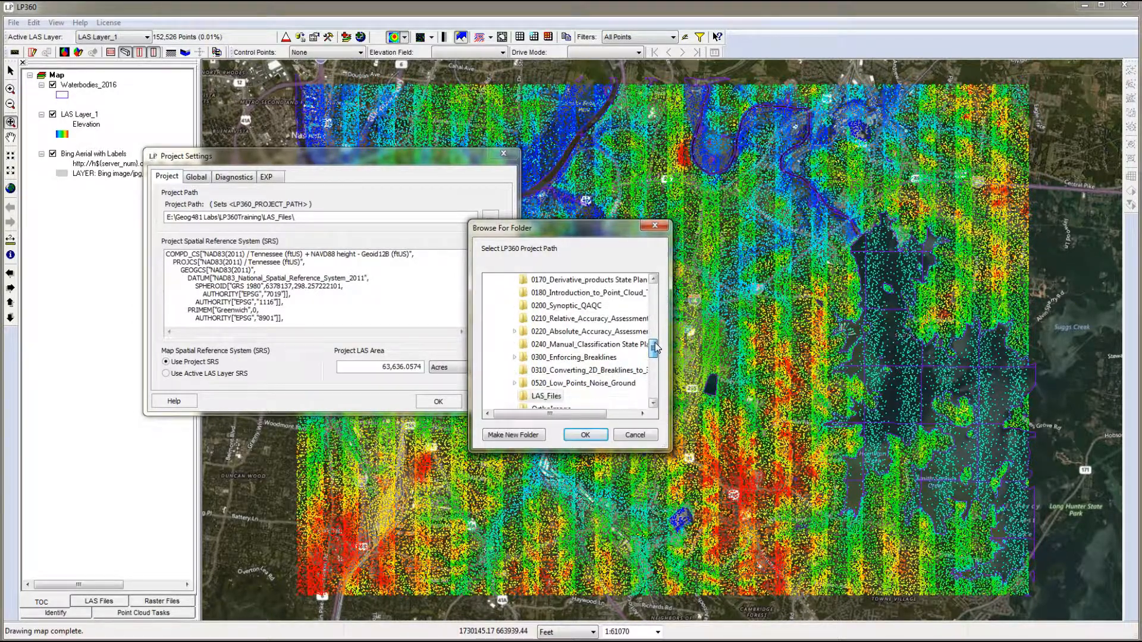
{"action": "left_click", "coordinate": [574, 357]}
{"action": "left_click", "coordinate": [585, 436]}
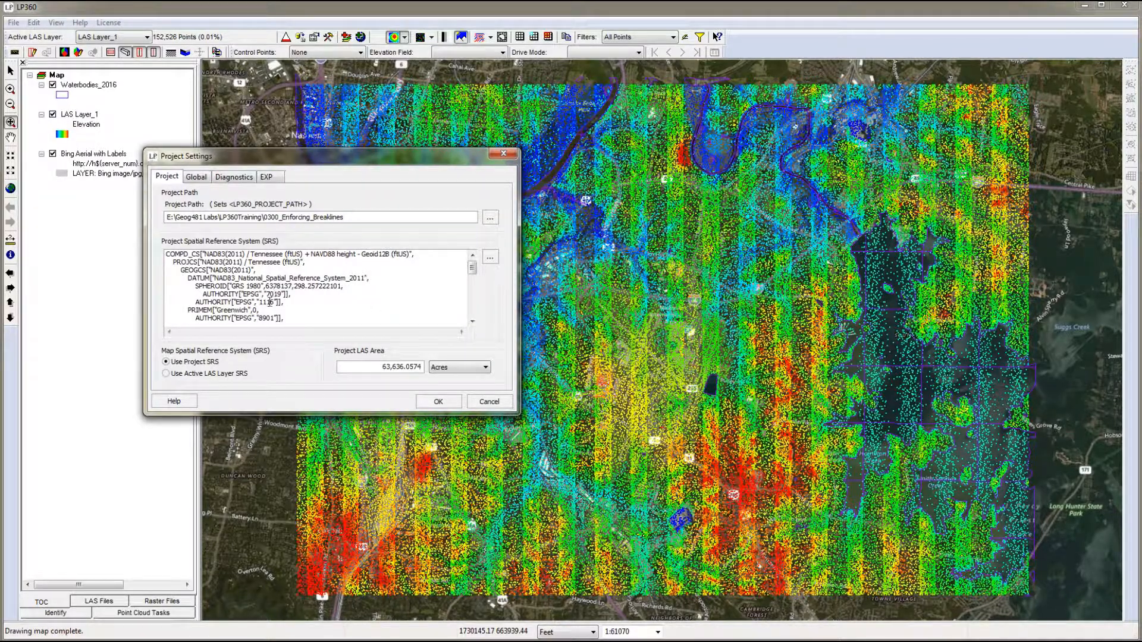
{"action": "left_click", "coordinate": [439, 402]}
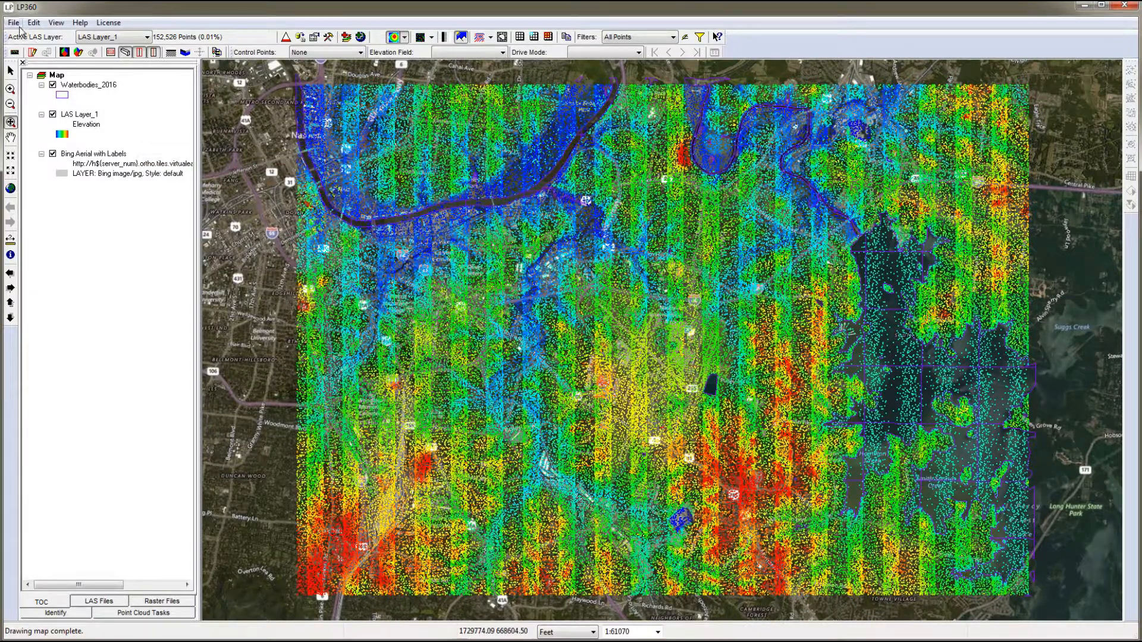
- Save the project as Lesson6_0300 in the 0300_Enforcing_Breaklines folder
{"action": "left_click", "coordinate": [13, 22]}
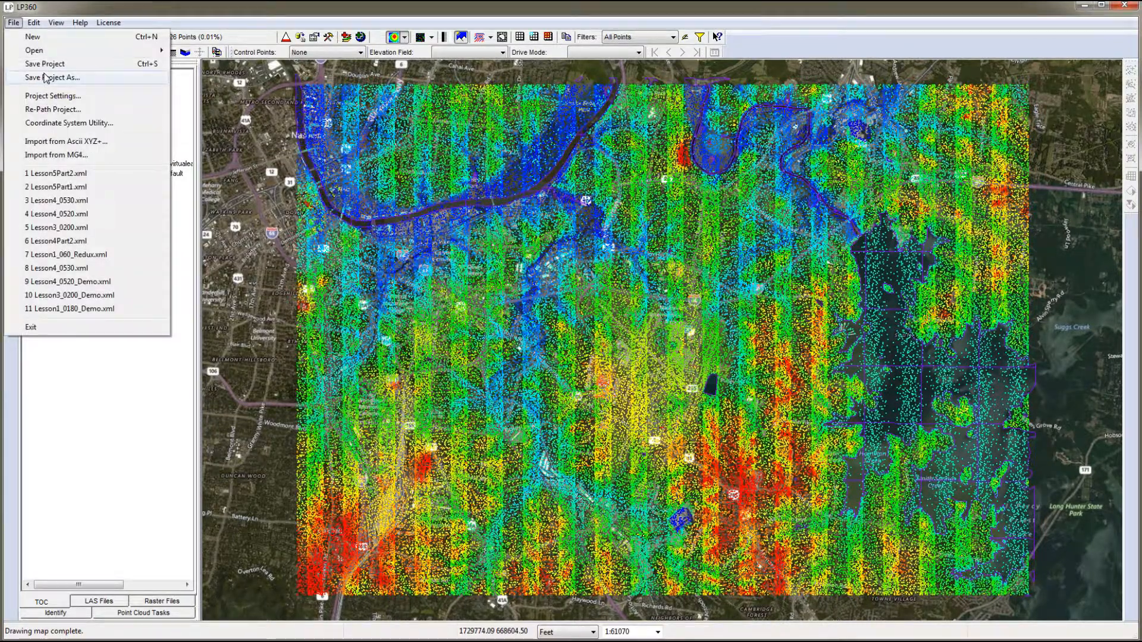
{"action": "left_click", "coordinate": [45, 78]}
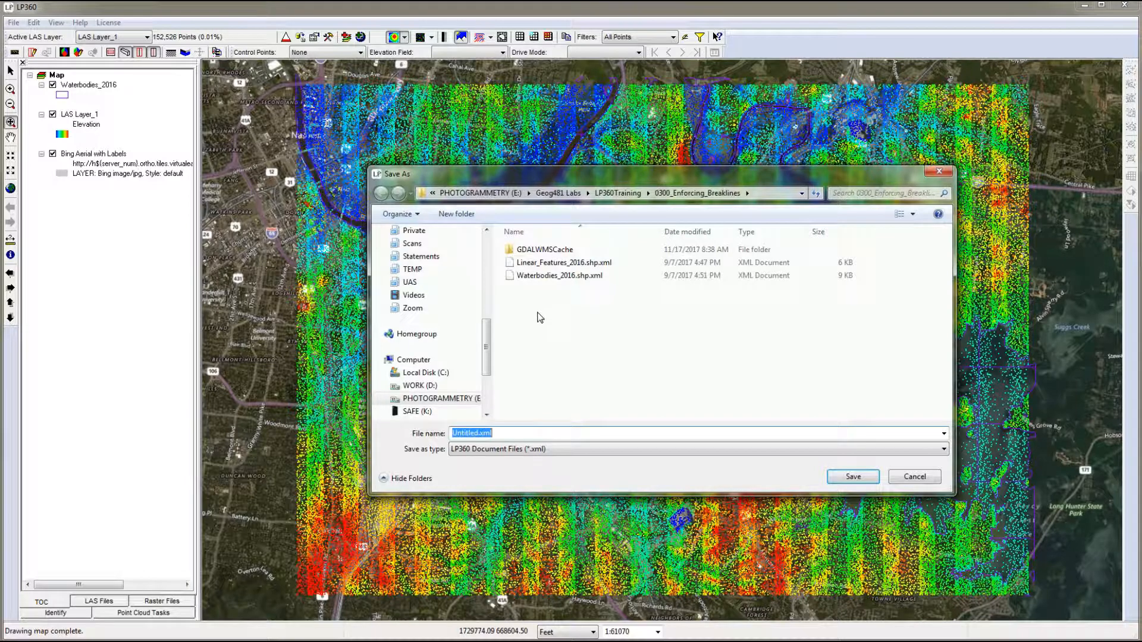
{"action": "type", "text": "Lee"}
{"action": "type", "text": "son"}
{"action": "key", "text": "BackSpace"}
{"action": "key", "text": "BackSpace"}
{"action": "key", "text": "BackSpace"}
{"action": "type", "text": "sson6_0300"}
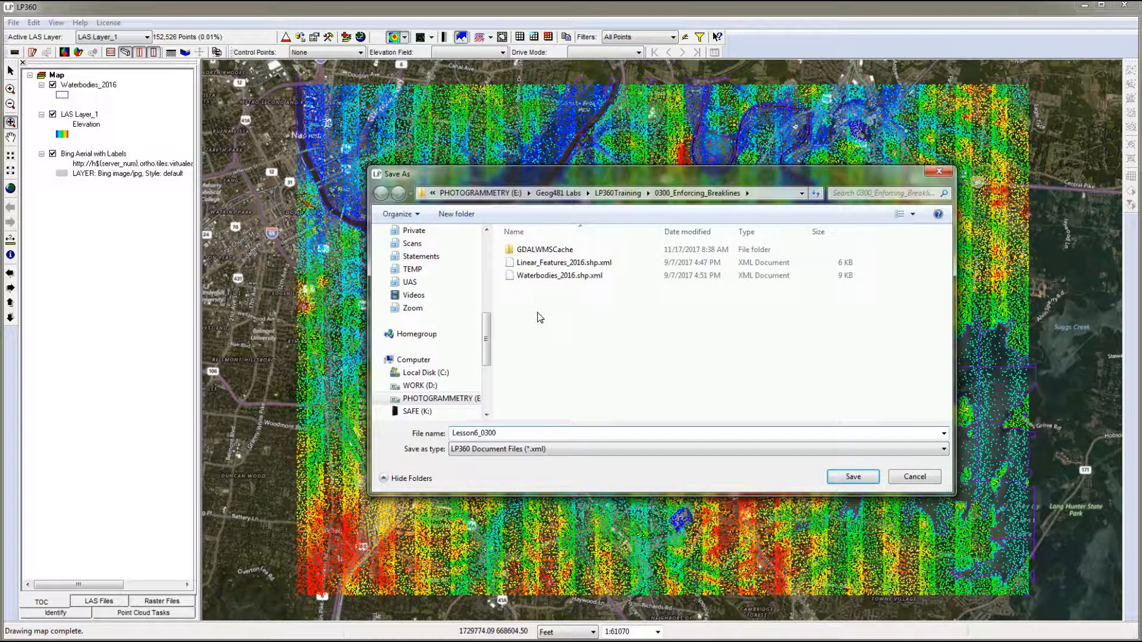
{"action": "left_click", "coordinate": [865, 479]}
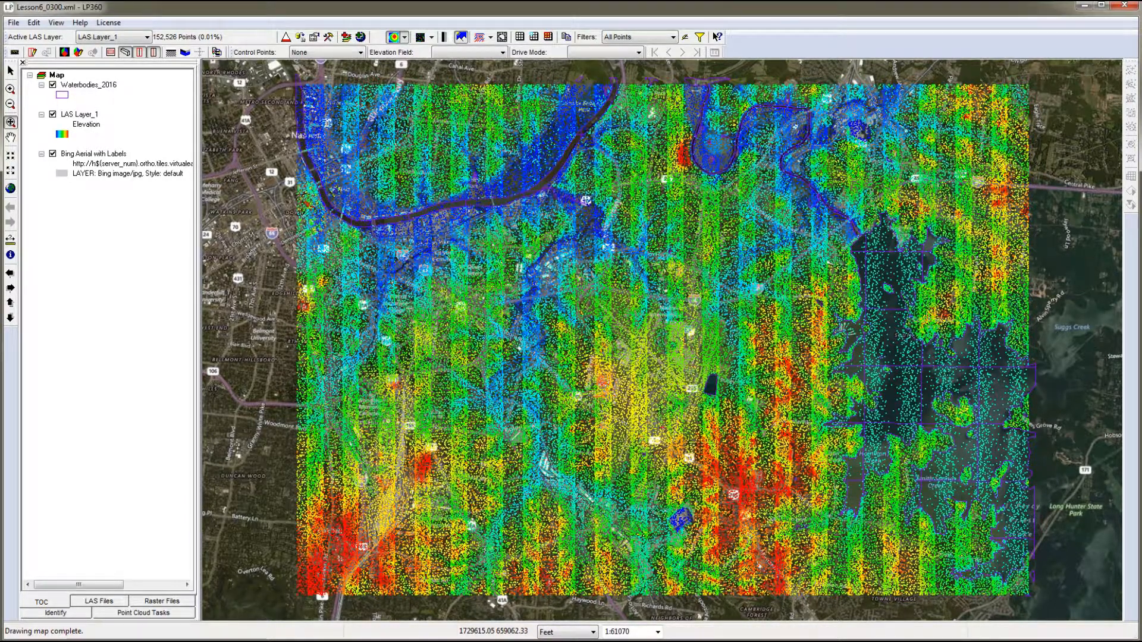
- Put away the exercise PDF and relabel class 10 as Ignored Ground in the classification symbology of LAS Layer_1
{"action": "left_click_drag", "start_coordinate": [0, 19], "coordinate": [433, 16]}
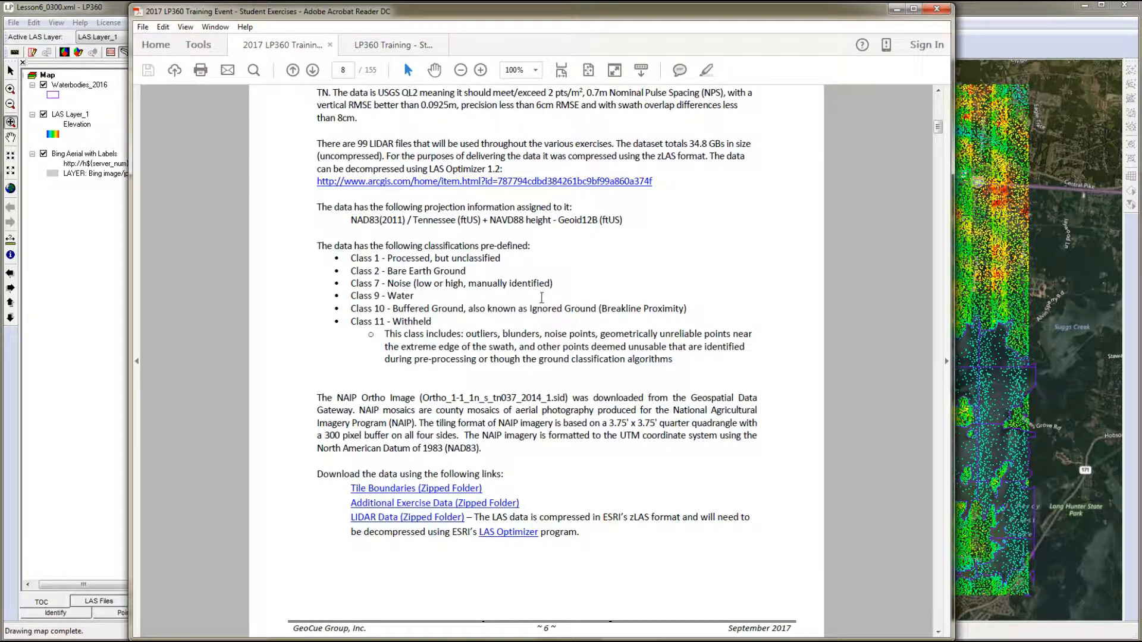
{"action": "left_click", "coordinate": [896, 10]}
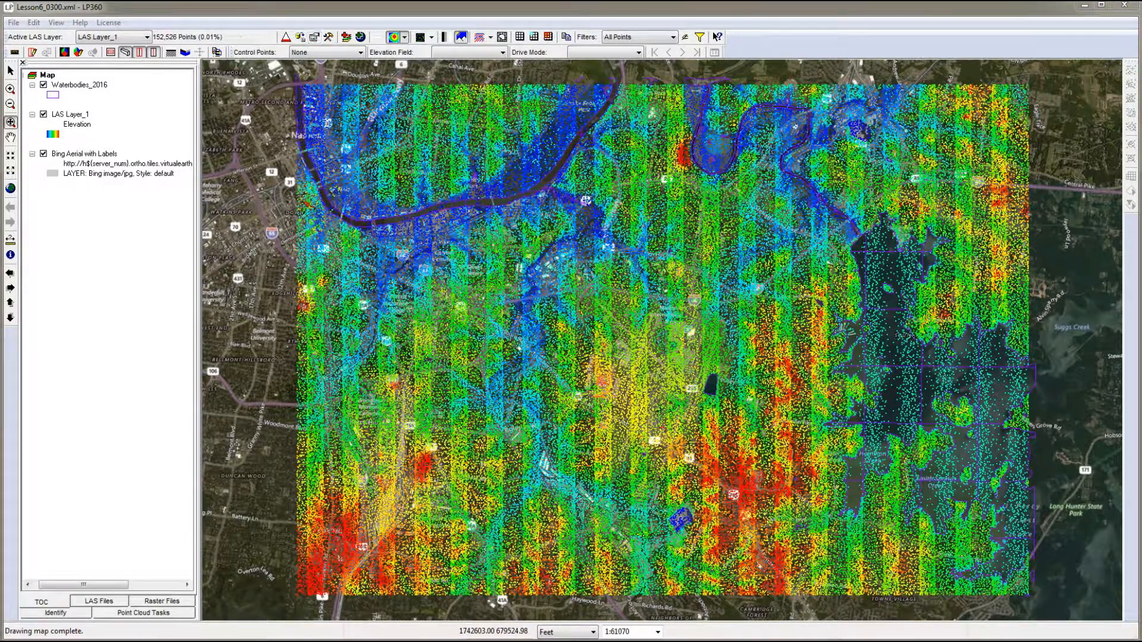
{"action": "left_click_drag", "start_coordinate": [355, 74], "coordinate": [585, 74]}
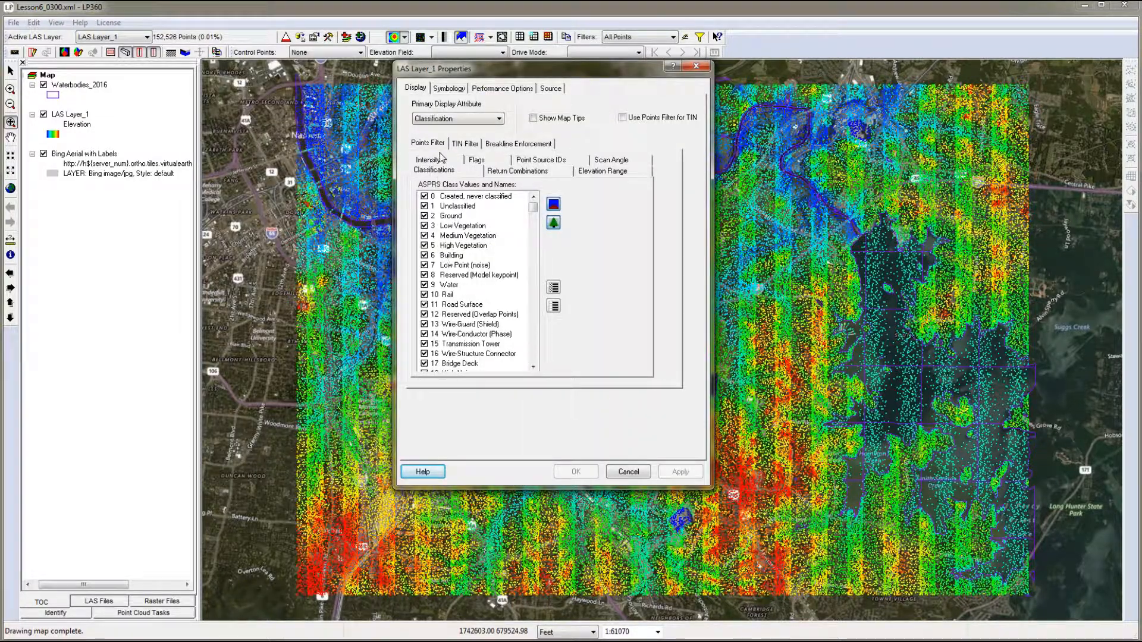
{"action": "left_click", "coordinate": [449, 90]}
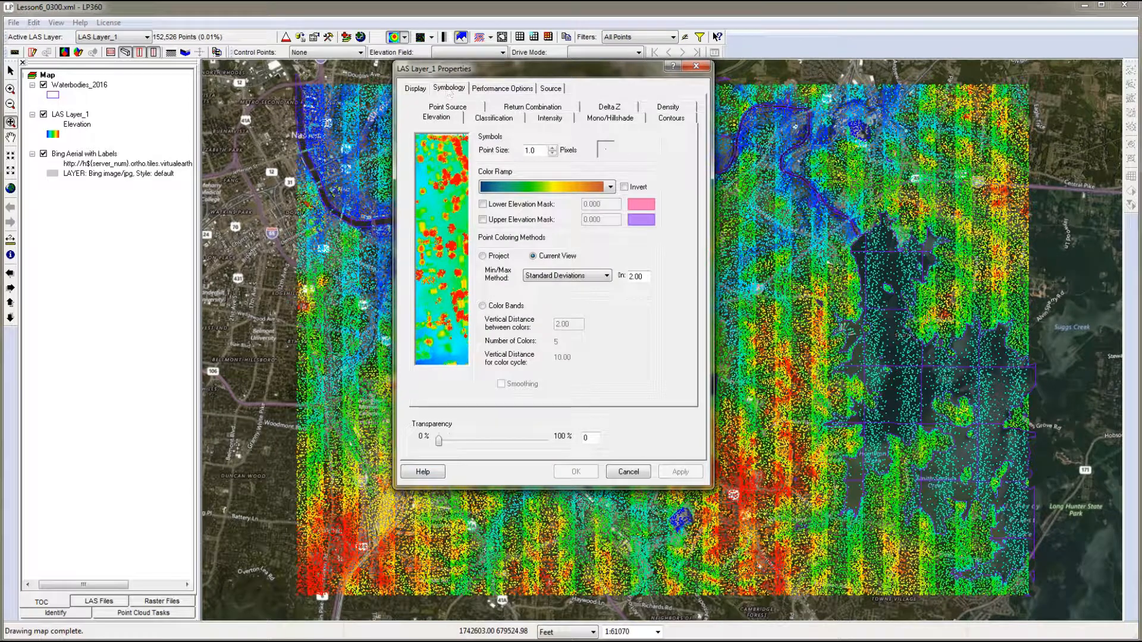
{"action": "left_click", "coordinate": [500, 119]}
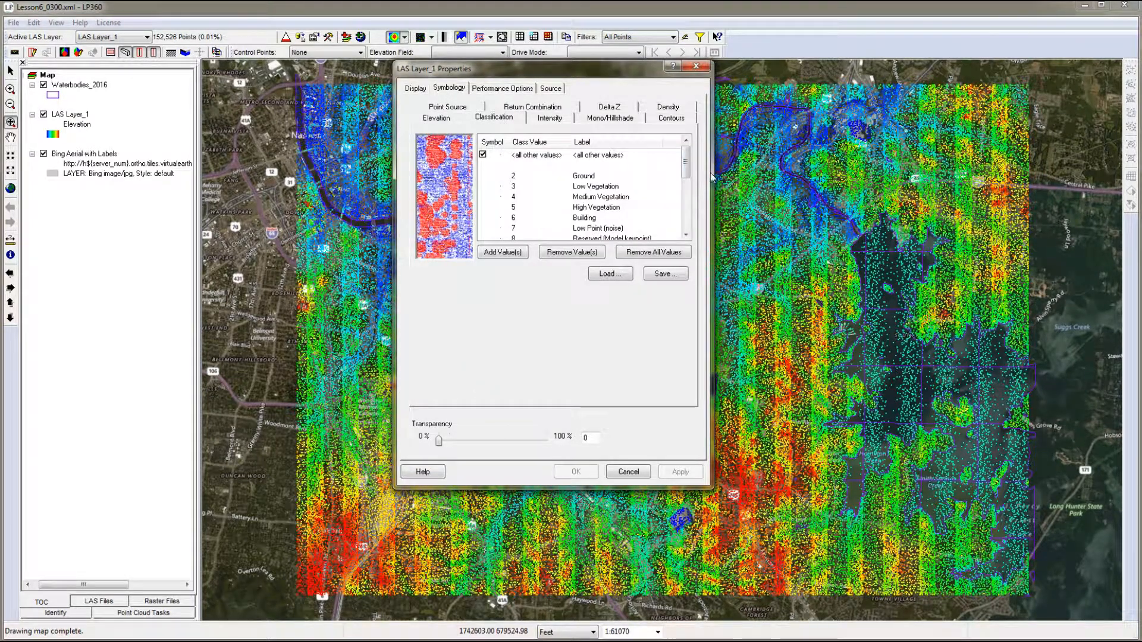
{"action": "left_click_drag", "start_coordinate": [686, 167], "coordinate": [687, 194]}
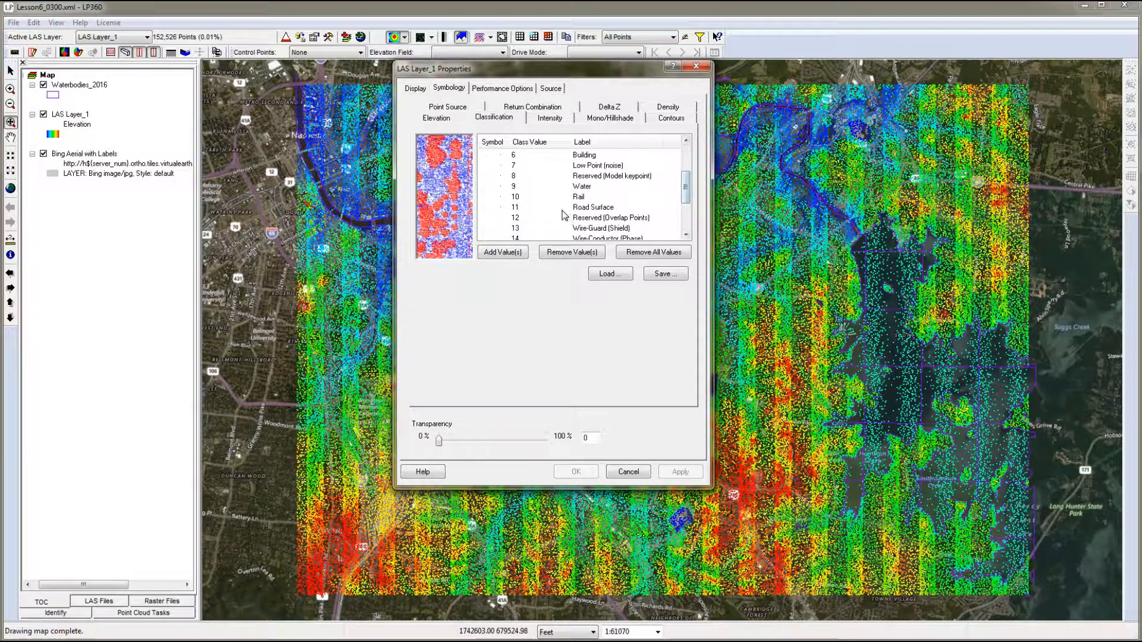
{"action": "left_click", "coordinate": [584, 200]}
{"action": "left_click", "coordinate": [582, 197]}
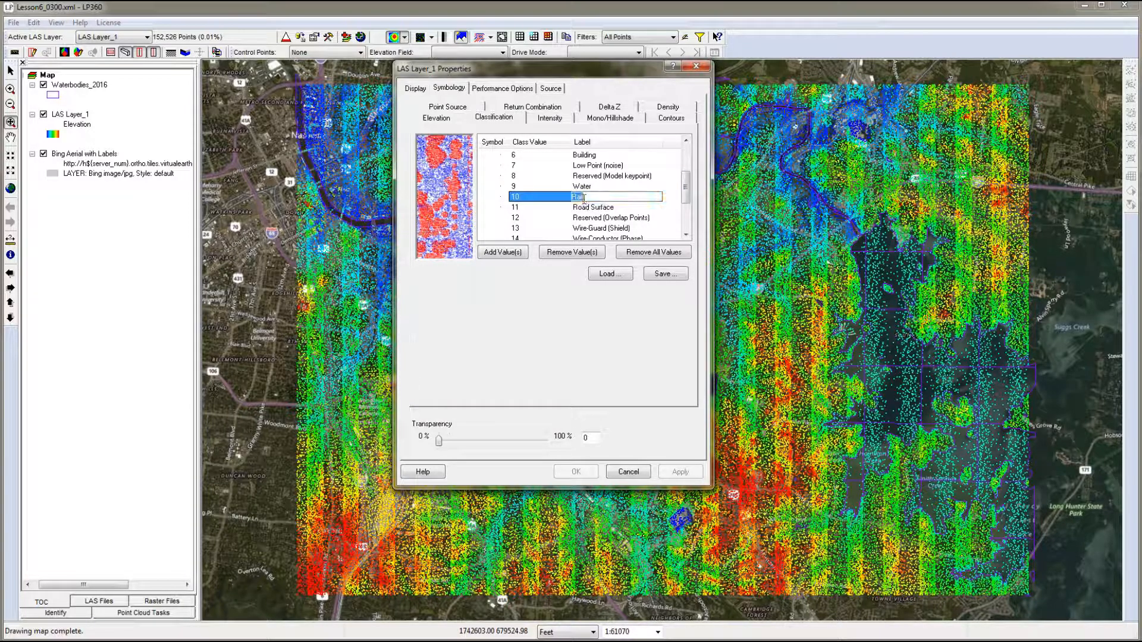
{"action": "key", "text": "BackSpace"}
{"action": "type", "text": "Ignored Ground"}
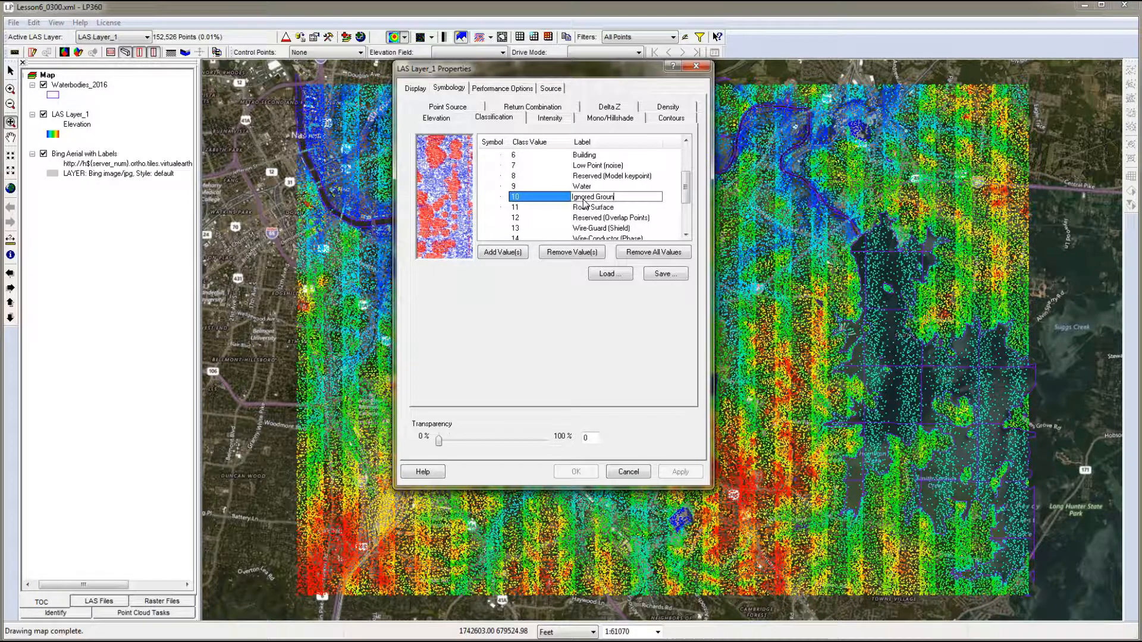
- Relabel class 11 as Withheld in the classification symbology and accept the layer property changes
{"action": "left_click", "coordinate": [603, 210]}
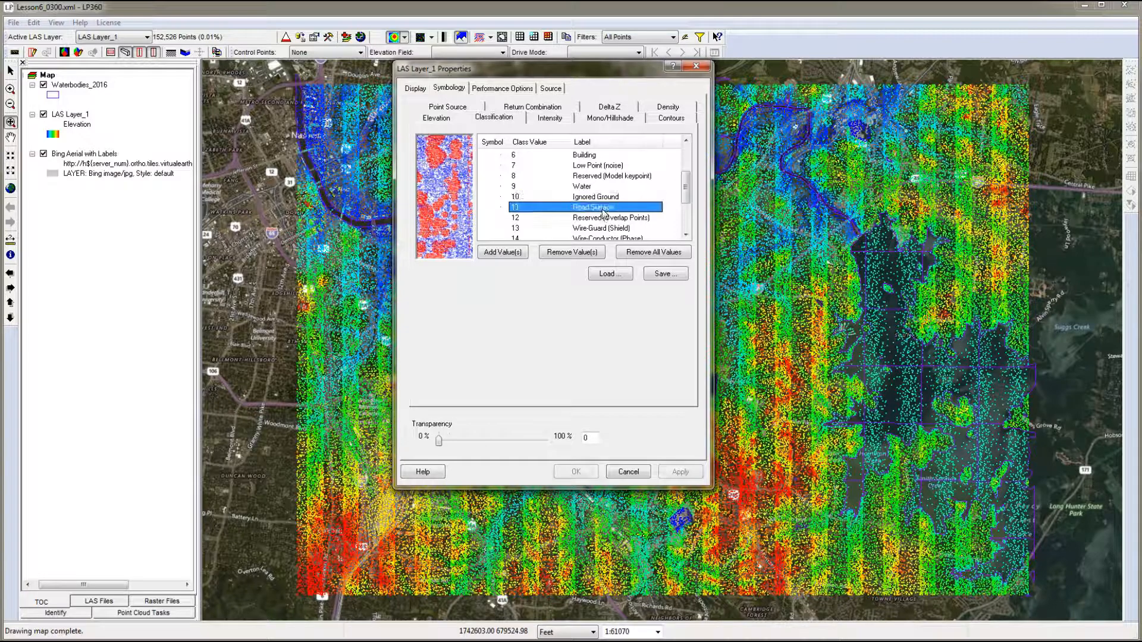
{"action": "left_click", "coordinate": [603, 211]}
{"action": "type", "text": "W"}
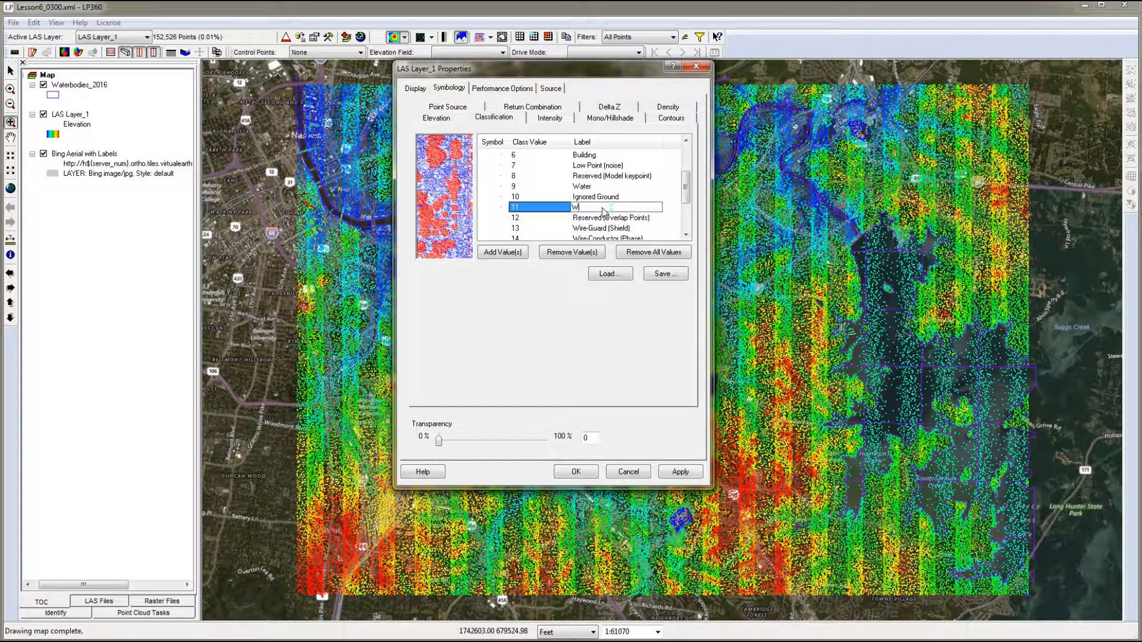
{"action": "type", "text": "ithheld"}
{"action": "key", "text": "Return"}
{"action": "left_click", "coordinate": [624, 198]}
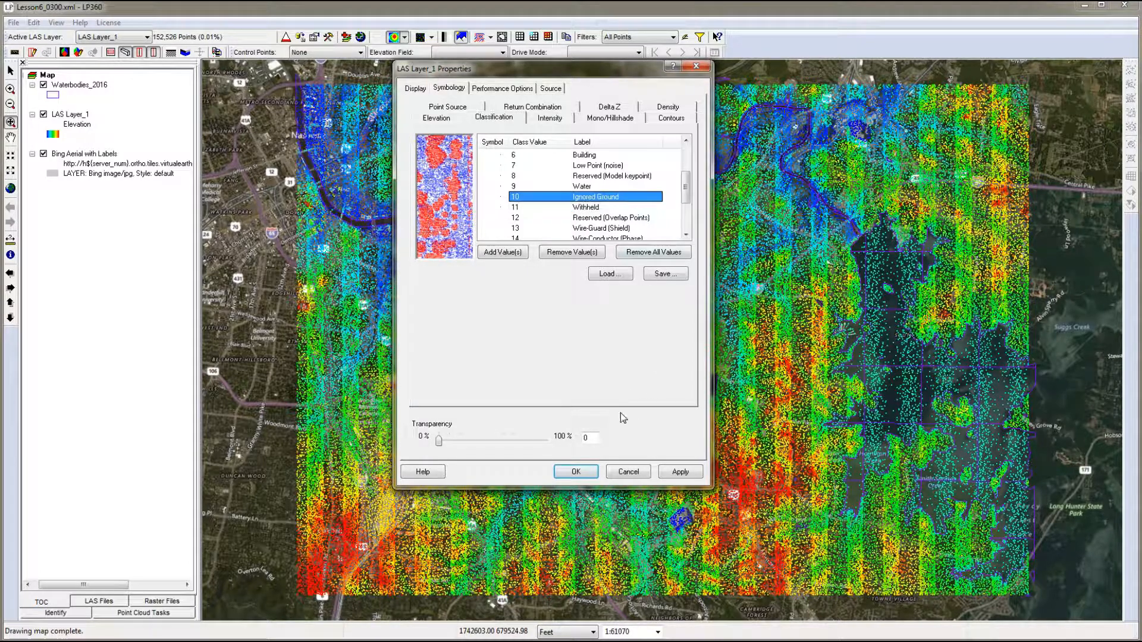
{"action": "left_click", "coordinate": [584, 473]}
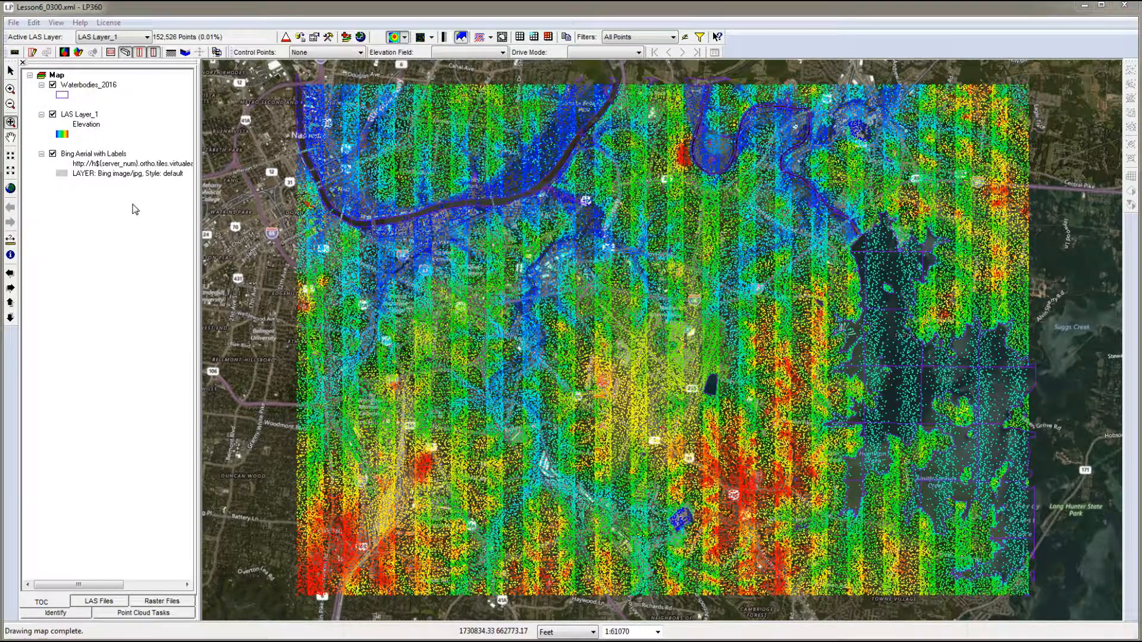
- Hide the Bing Aerial with Labels layer on the map
{"action": "left_click", "coordinate": [53, 154]}
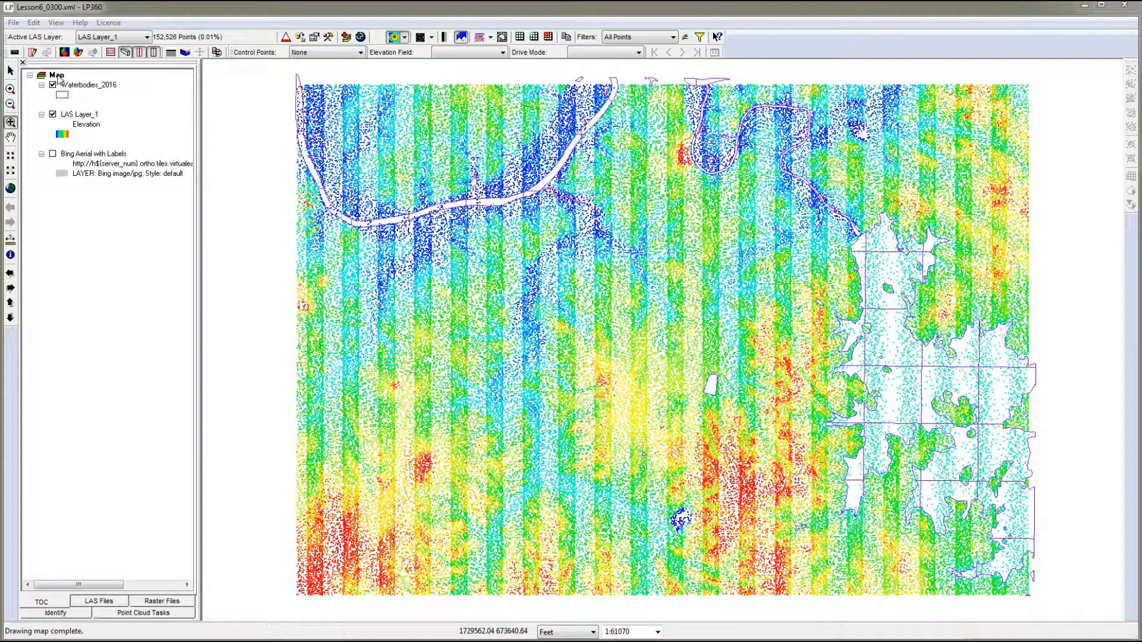
- Color LAS Layer_1 by classification and display its points as a TIN surface
{"action": "right_click", "coordinate": [57, 78]}
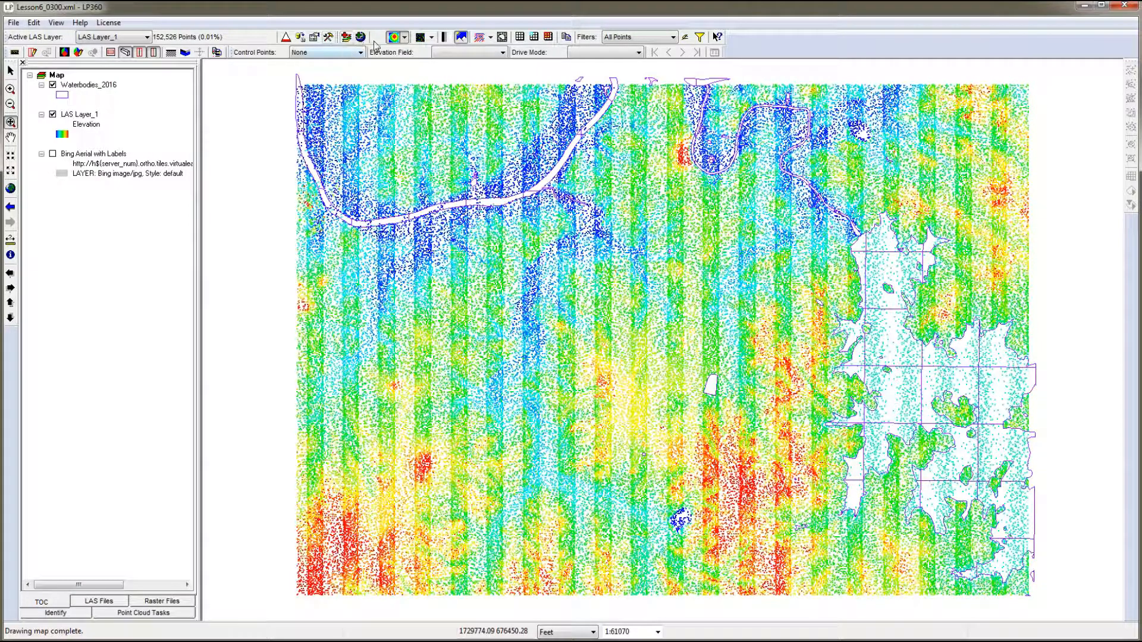
{"action": "left_click", "coordinate": [404, 37]}
{"action": "left_click", "coordinate": [428, 56]}
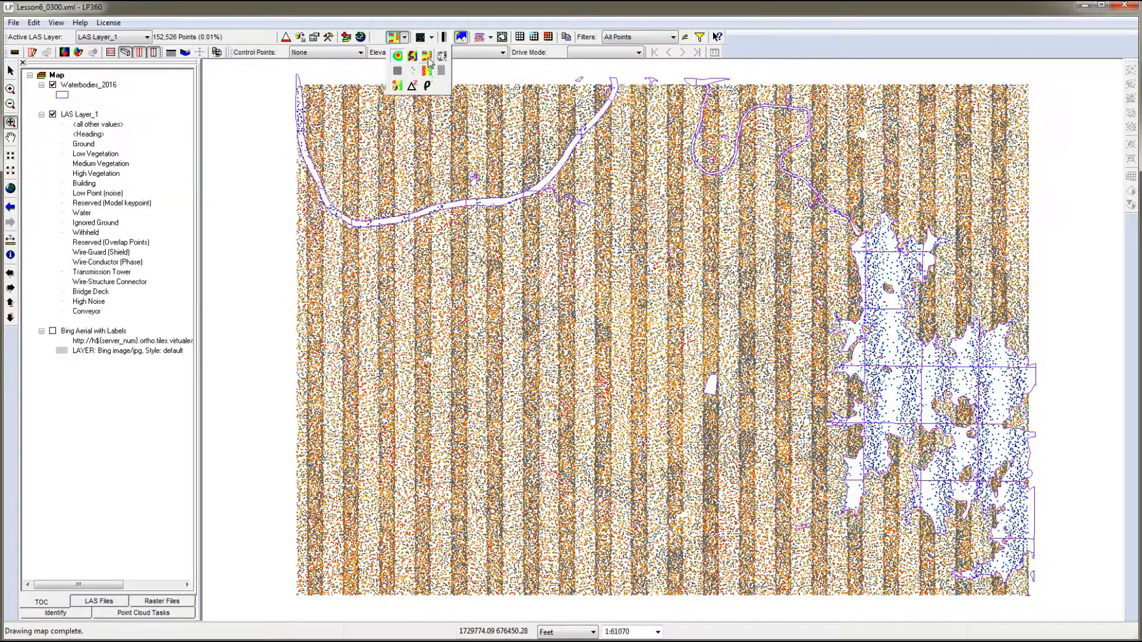
{"action": "left_click", "coordinate": [432, 37]}
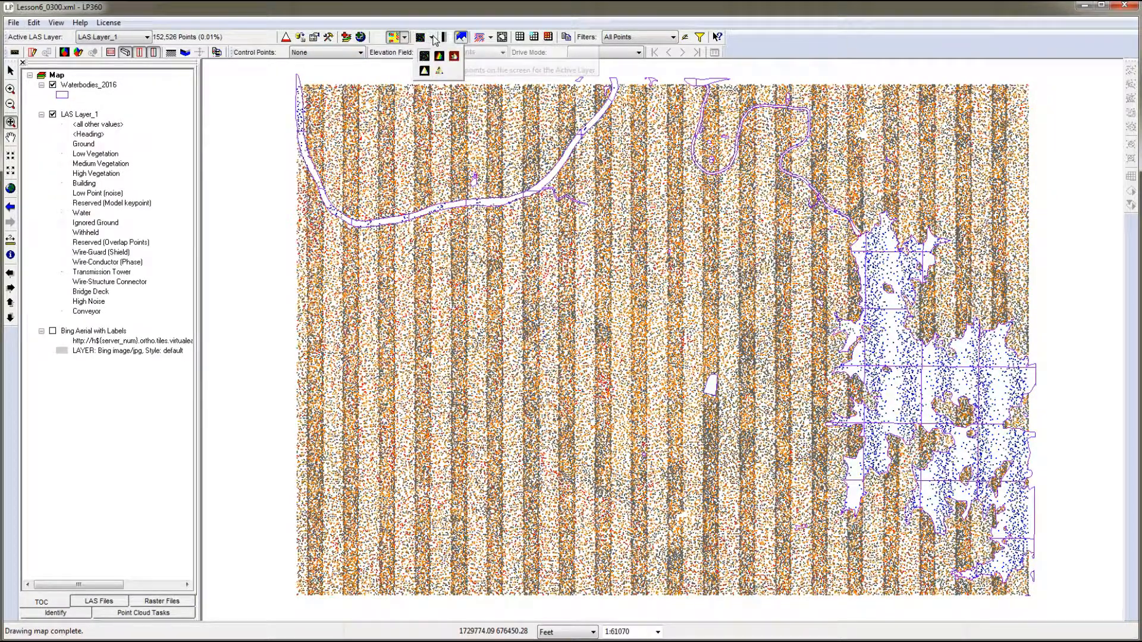
{"action": "left_click", "coordinate": [440, 56]}
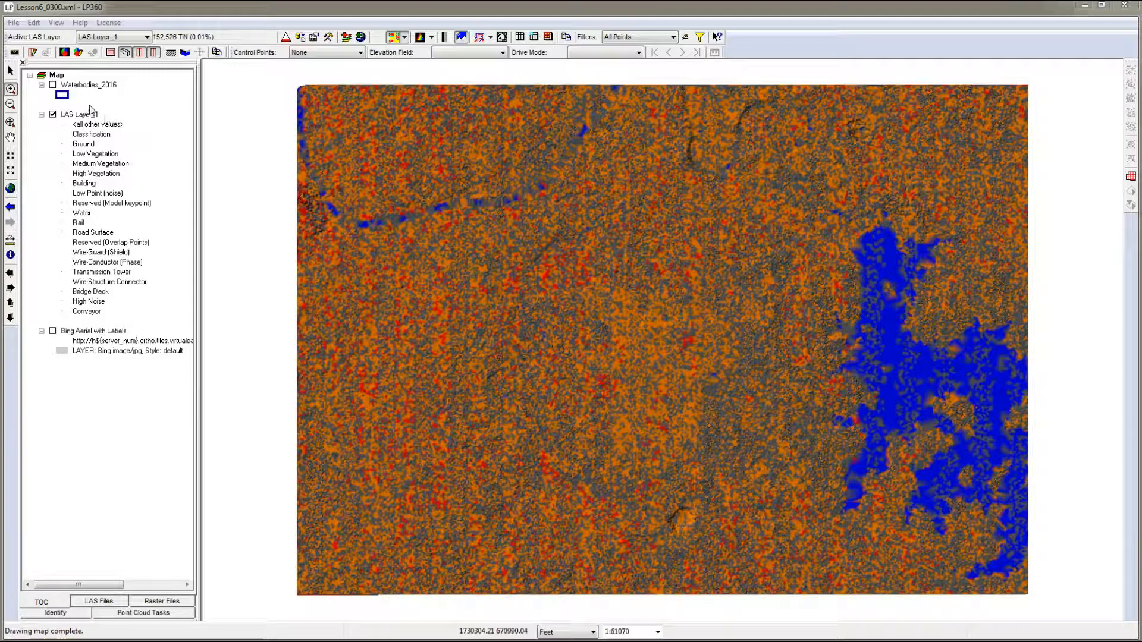
- Show the Waterbodies_2016 layer on the map and review its symbol properties without changing them
{"action": "left_click", "coordinate": [54, 86]}
{"action": "right_click", "coordinate": [83, 87]}
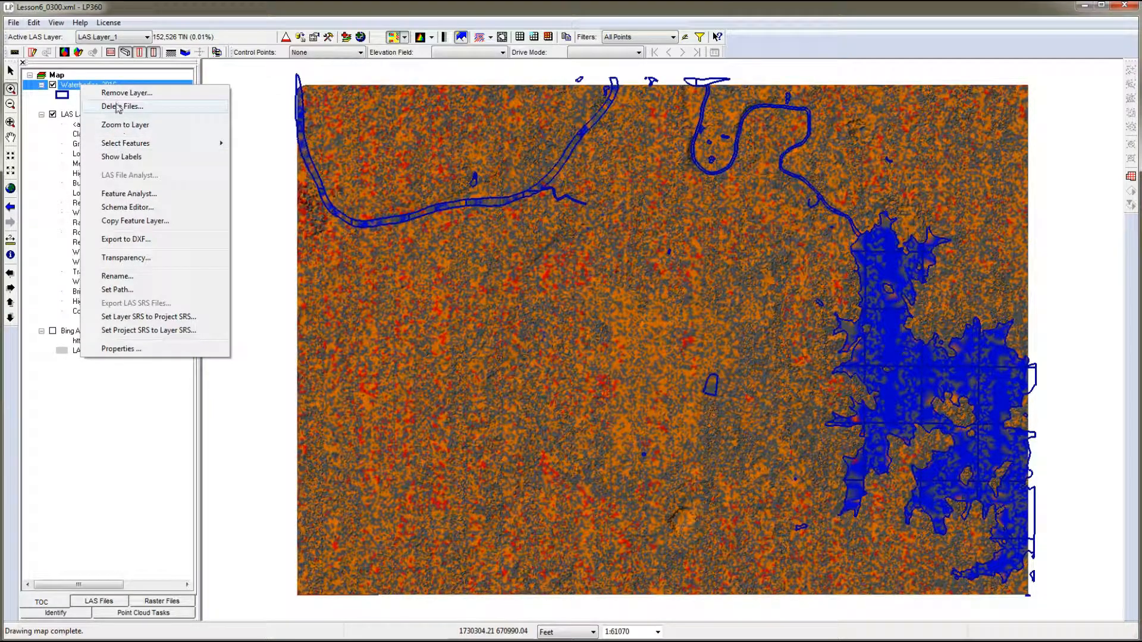
{"action": "left_click", "coordinate": [127, 349]}
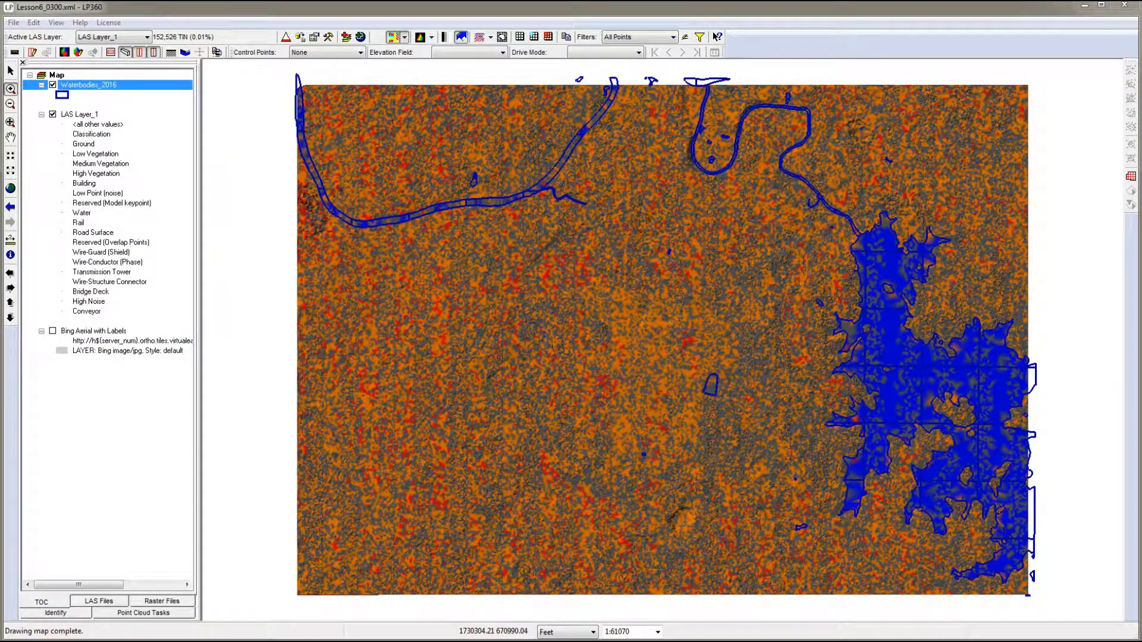
{"action": "left_click_drag", "start_coordinate": [443, 100], "coordinate": [545, 116]}
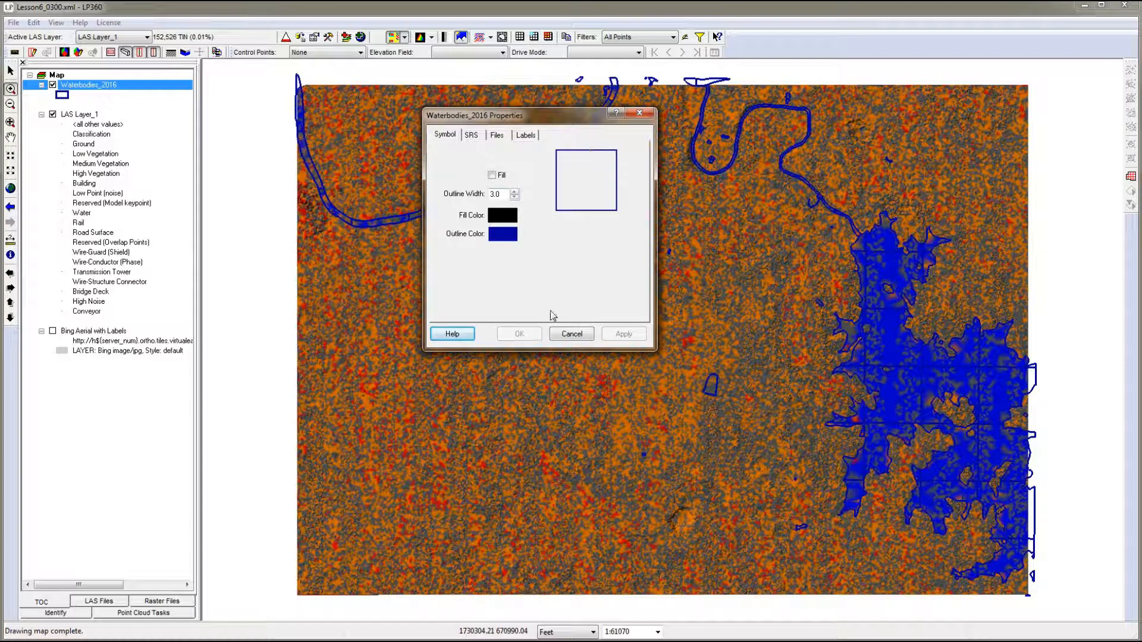
{"action": "left_click", "coordinate": [570, 335]}
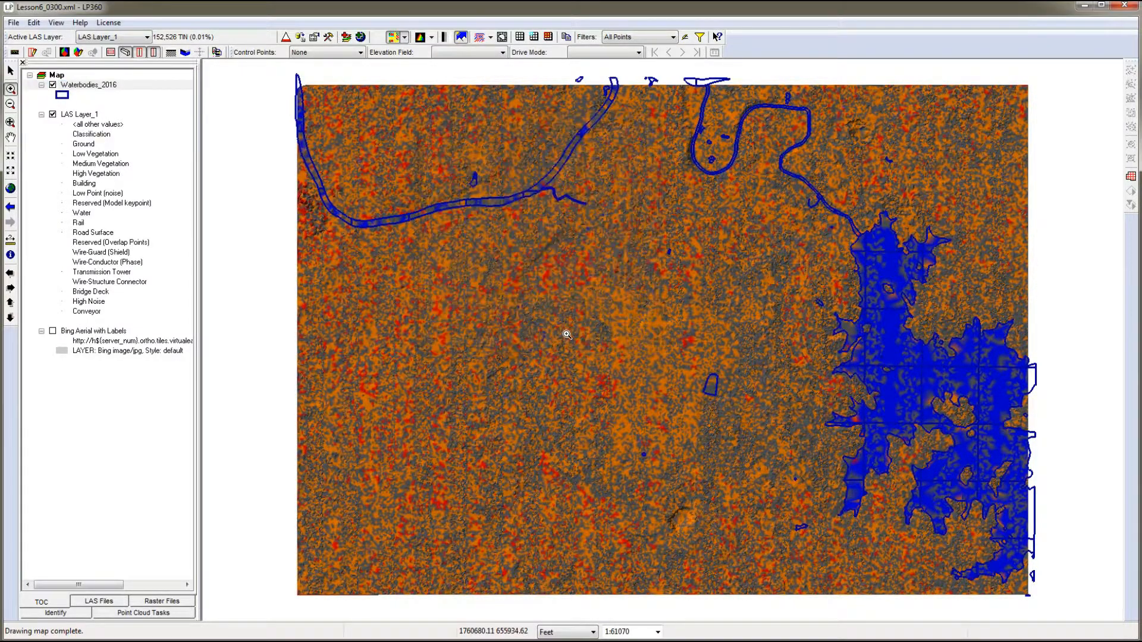
- Open the Feature Analyst for Waterbodies_2016 and look through the WaterType values of its features
{"action": "right_click", "coordinate": [93, 88]}
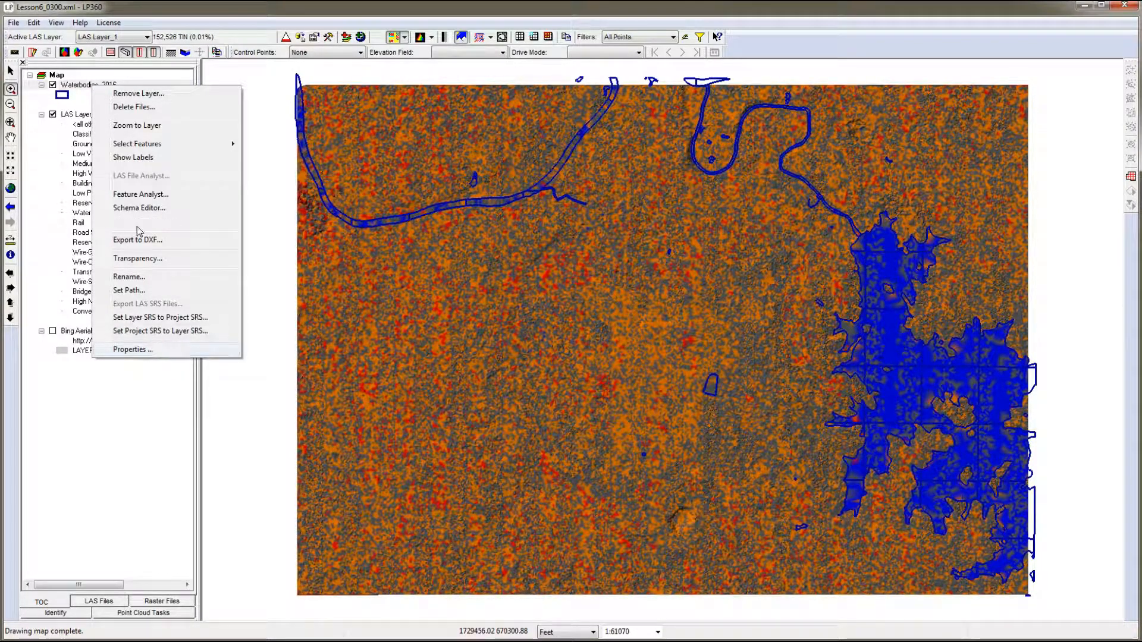
{"action": "left_click", "coordinate": [143, 194]}
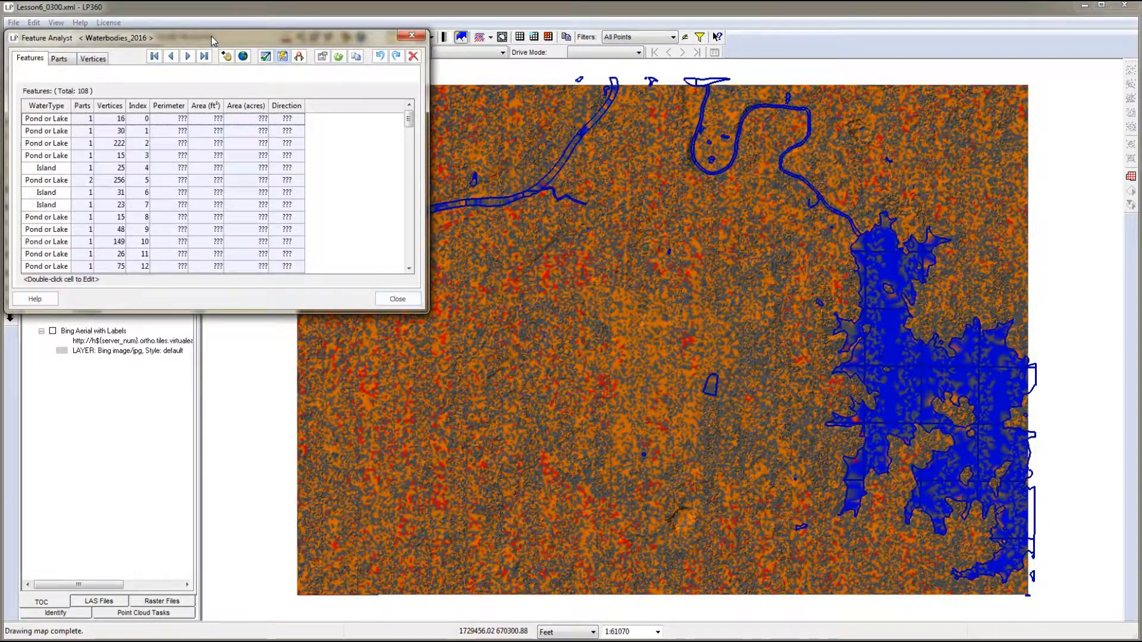
{"action": "left_click_drag", "start_coordinate": [213, 39], "coordinate": [460, 53]}
{"action": "left_click_drag", "start_coordinate": [674, 177], "coordinate": [1008, 178]}
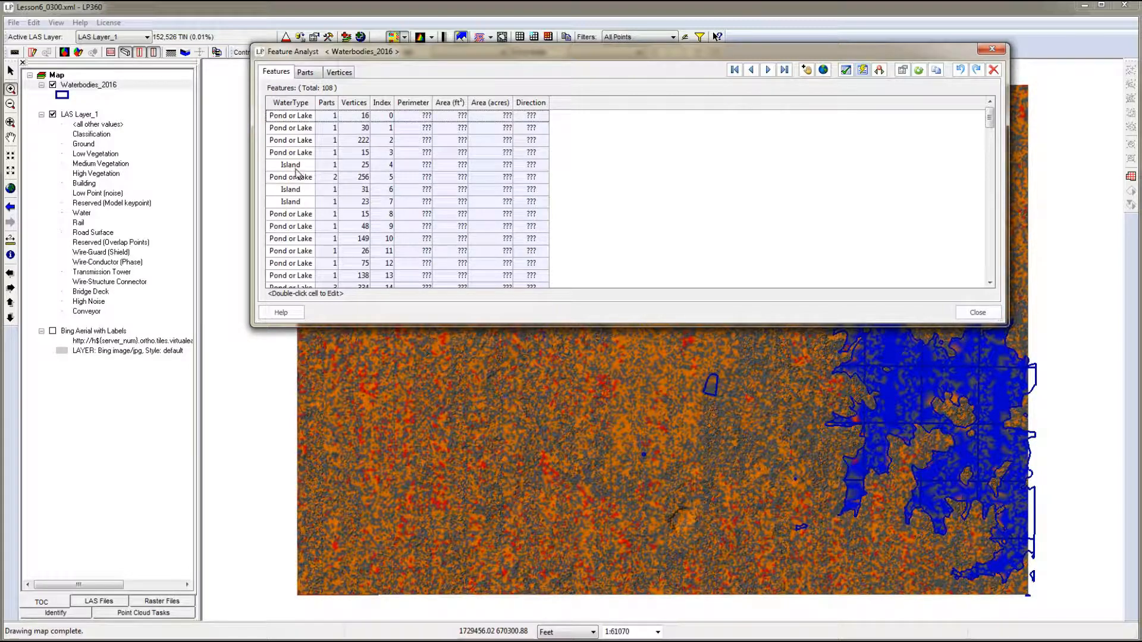
{"action": "left_click_drag", "start_coordinate": [990, 118], "coordinate": [1004, 204]}
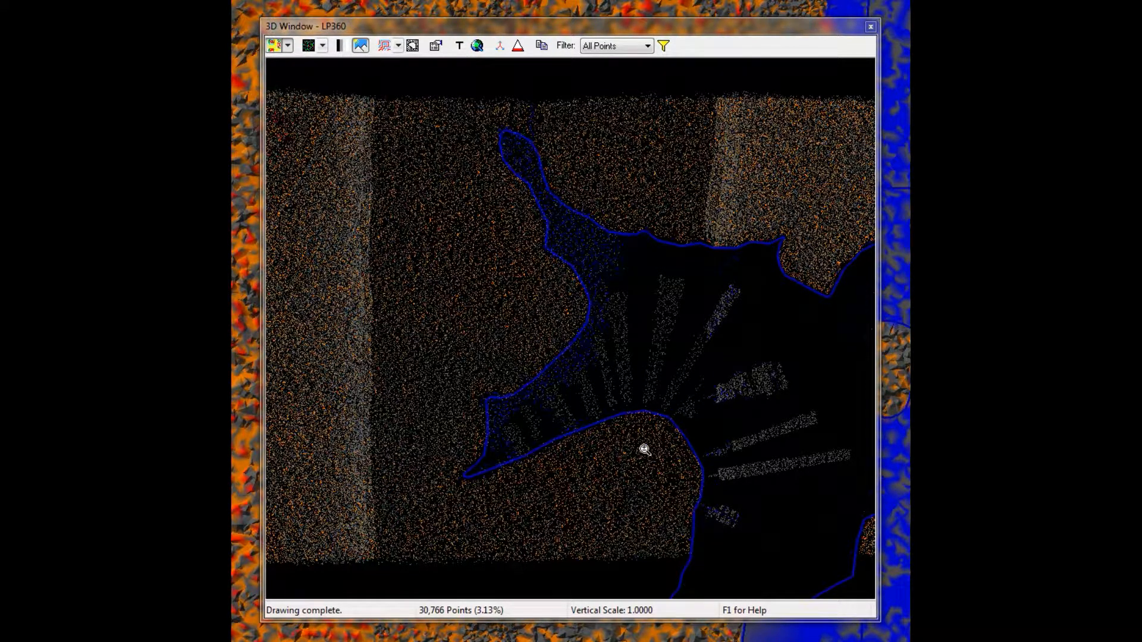
- Inspect the classified points around the waterbody outlines in the 3D window
{"action": "left_click", "coordinate": [565, 476]}
{"action": "mouse_move", "coordinate": [568, 478]}
{"action": "left_mouse_down"}
{"action": "mouse_move", "coordinate": [569, 422]}
{"action": "mouse_move", "coordinate": [527, 418]}
{"action": "mouse_move", "coordinate": [584, 434]}
{"action": "left_mouse_up"}
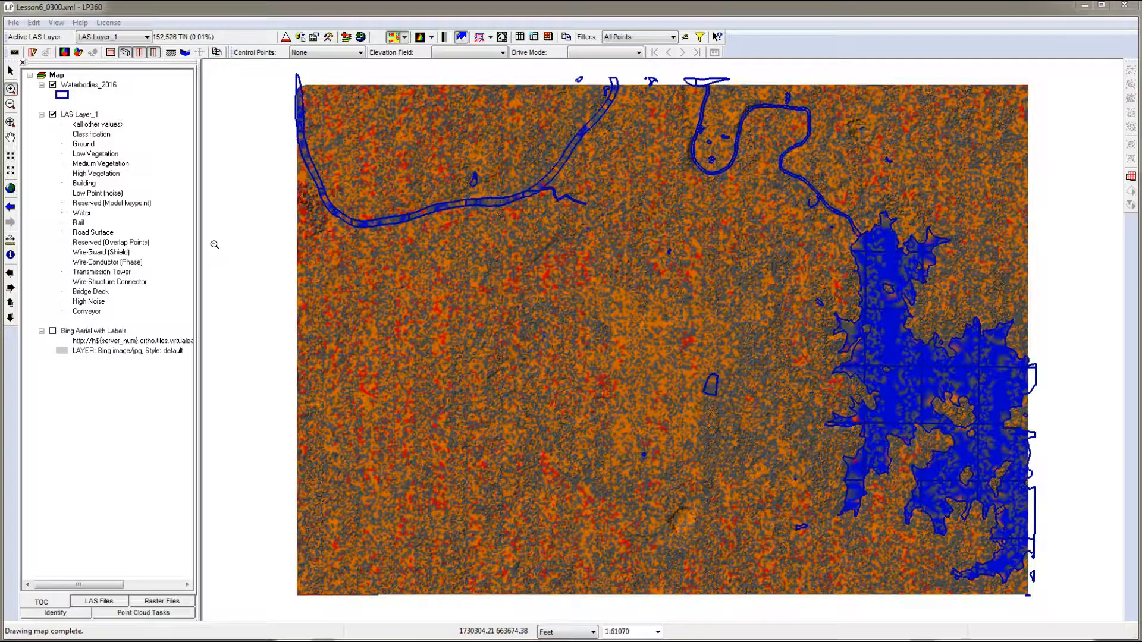
- Enable breakline enforcement for LAS Layer_1 using Waterbodies_2016 with its WaterType categories and on-the-fly topology corrections
{"action": "left_click", "coordinate": [315, 37]}
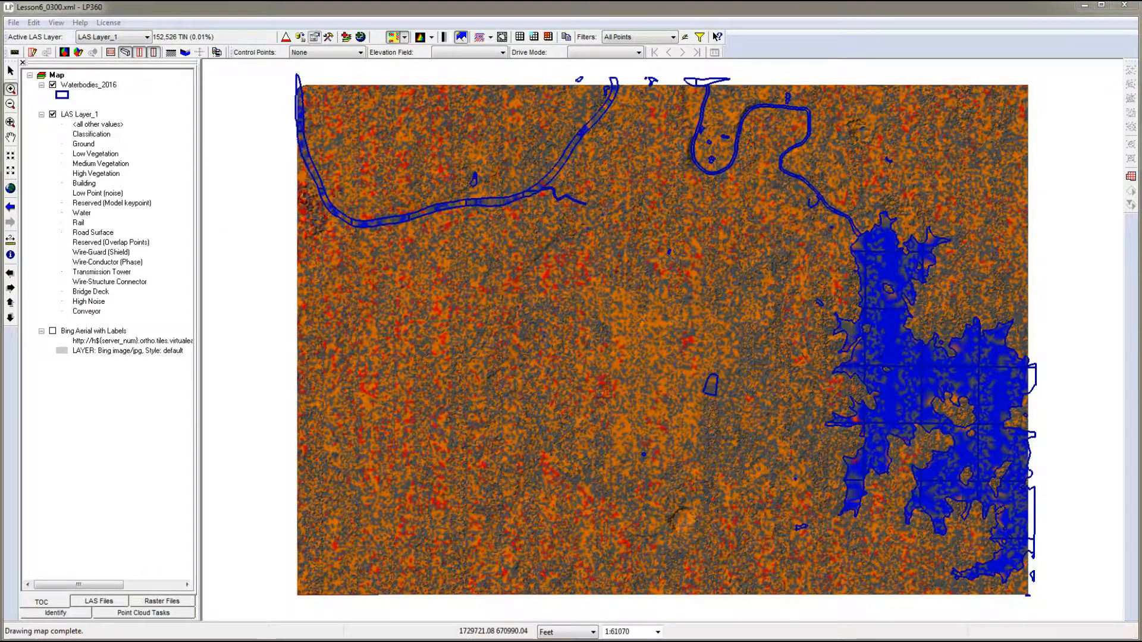
{"action": "left_click_drag", "start_coordinate": [648, 76], "coordinate": [729, 79]}
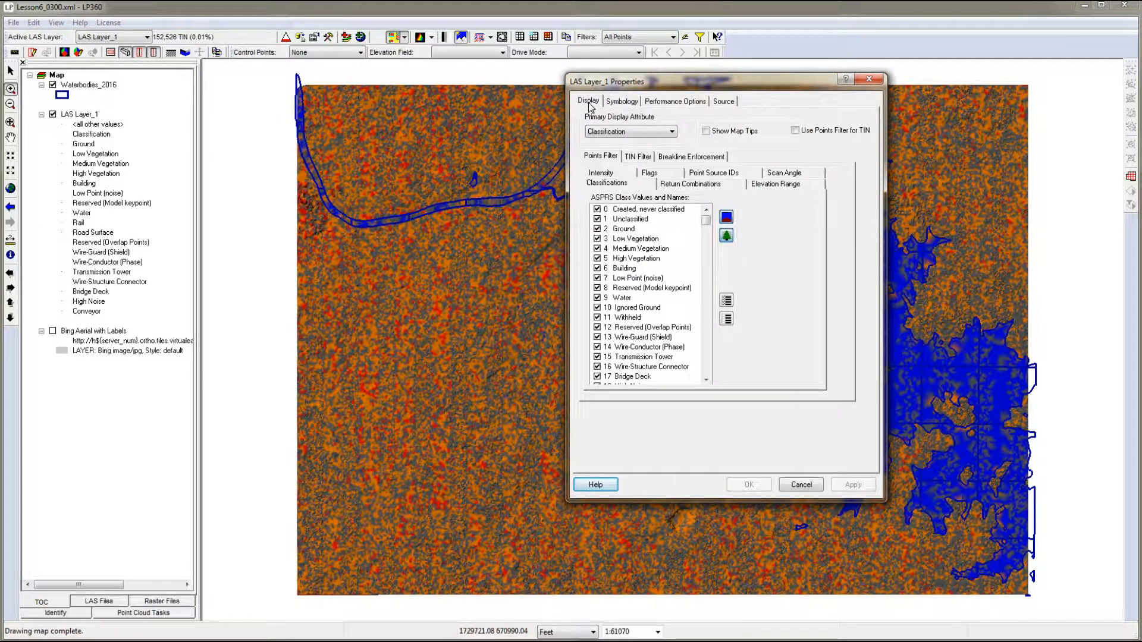
{"action": "left_click", "coordinate": [703, 160]}
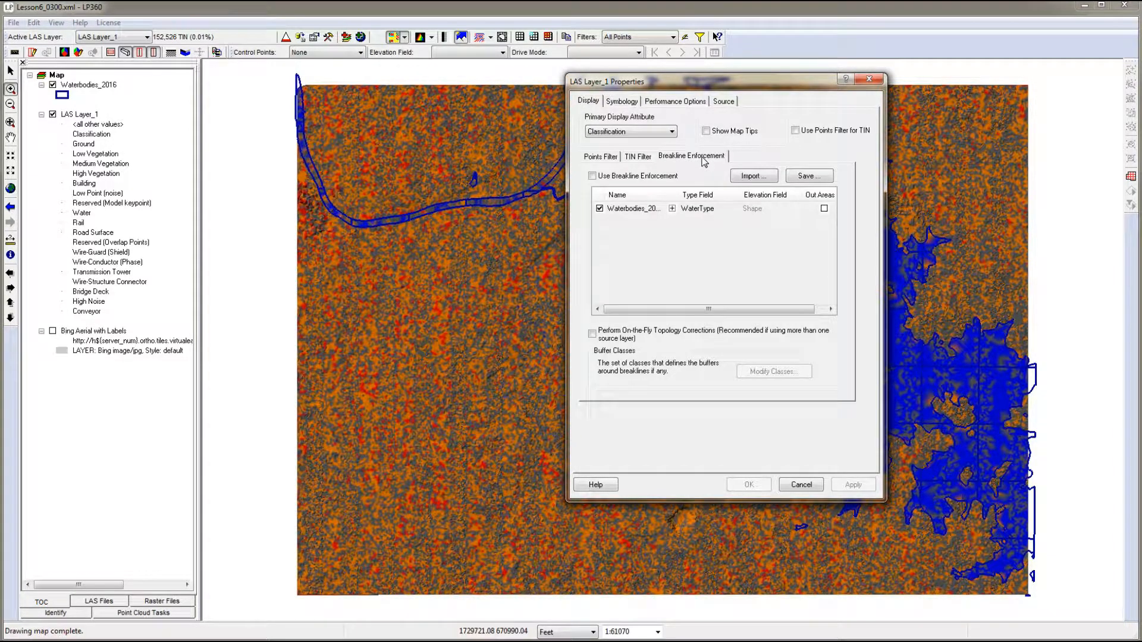
{"action": "left_click", "coordinate": [592, 176]}
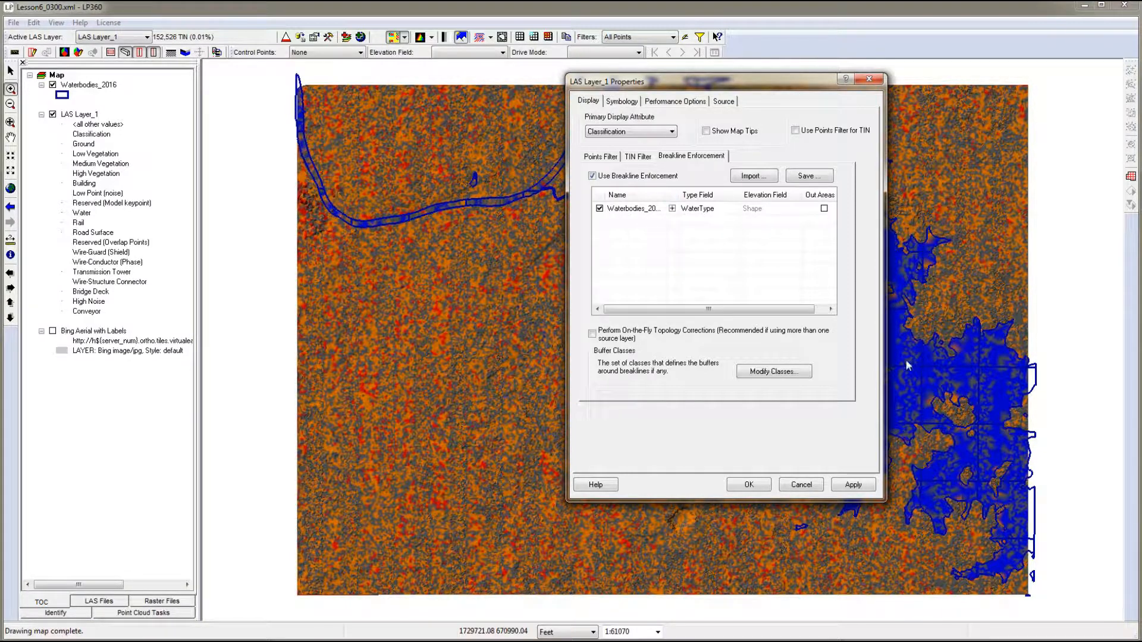
{"action": "left_click", "coordinate": [672, 209]}
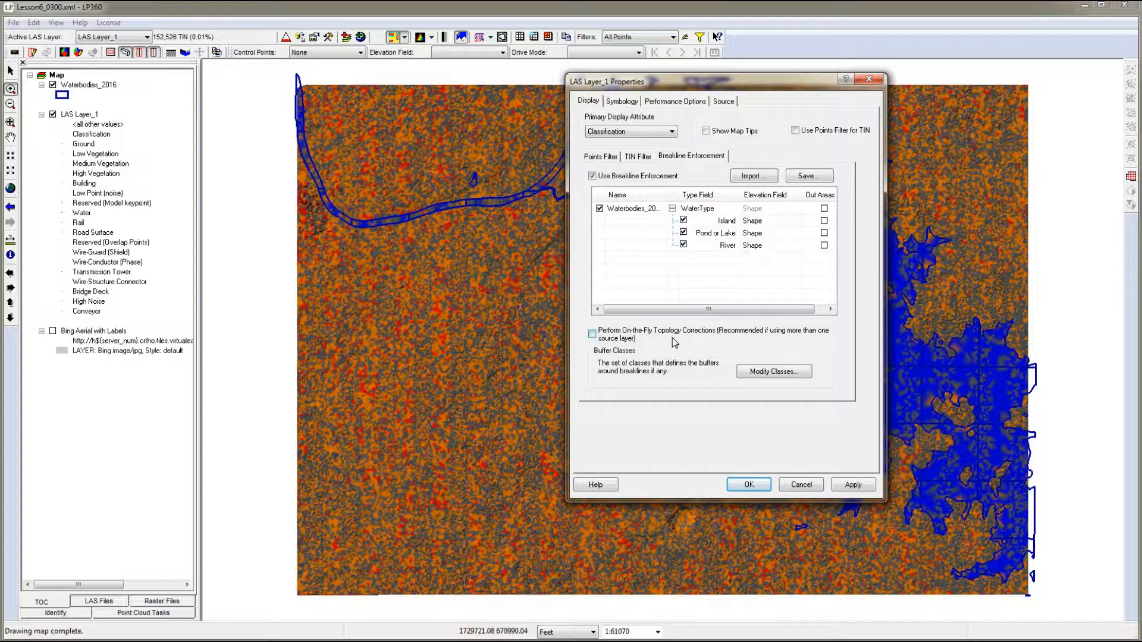
{"action": "left_click", "coordinate": [593, 335]}
- Use classes 9 Water, 10 Ignored Ground and 11 Withheld as buffer classes and apply the breakline enforcement
{"action": "left_click", "coordinate": [769, 372]}
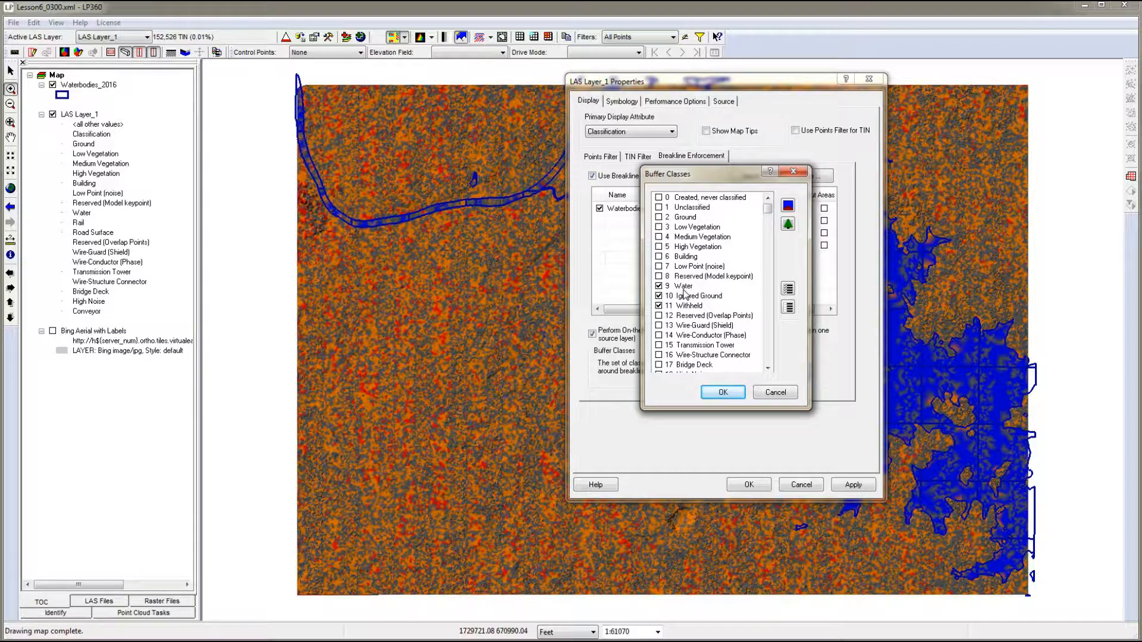
{"action": "left_click", "coordinate": [724, 394]}
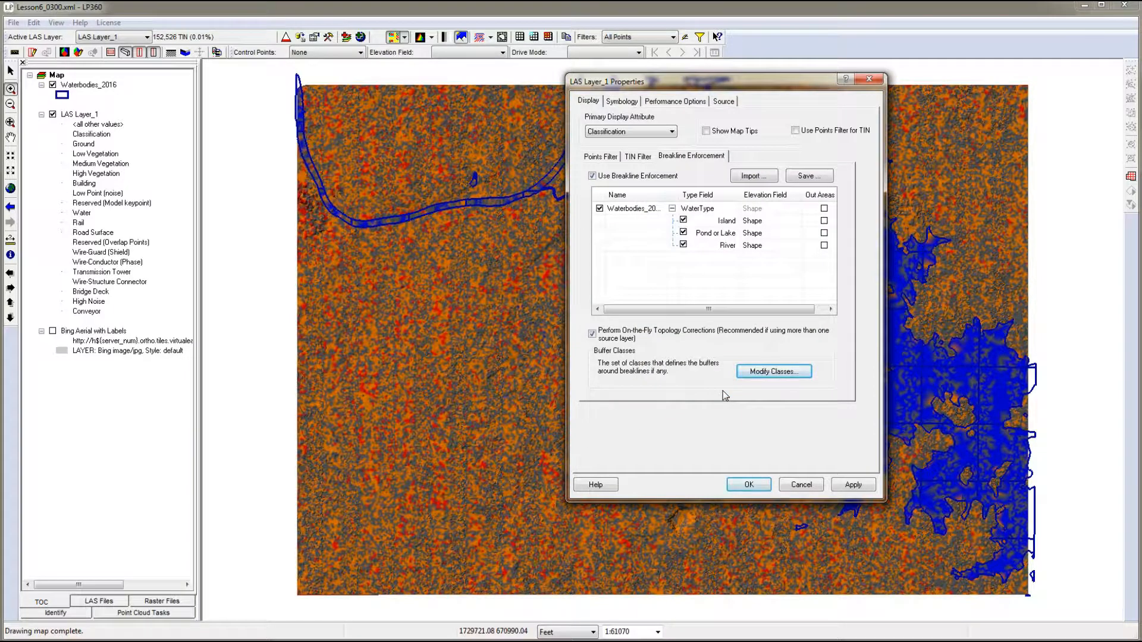
{"action": "left_click", "coordinate": [853, 485]}
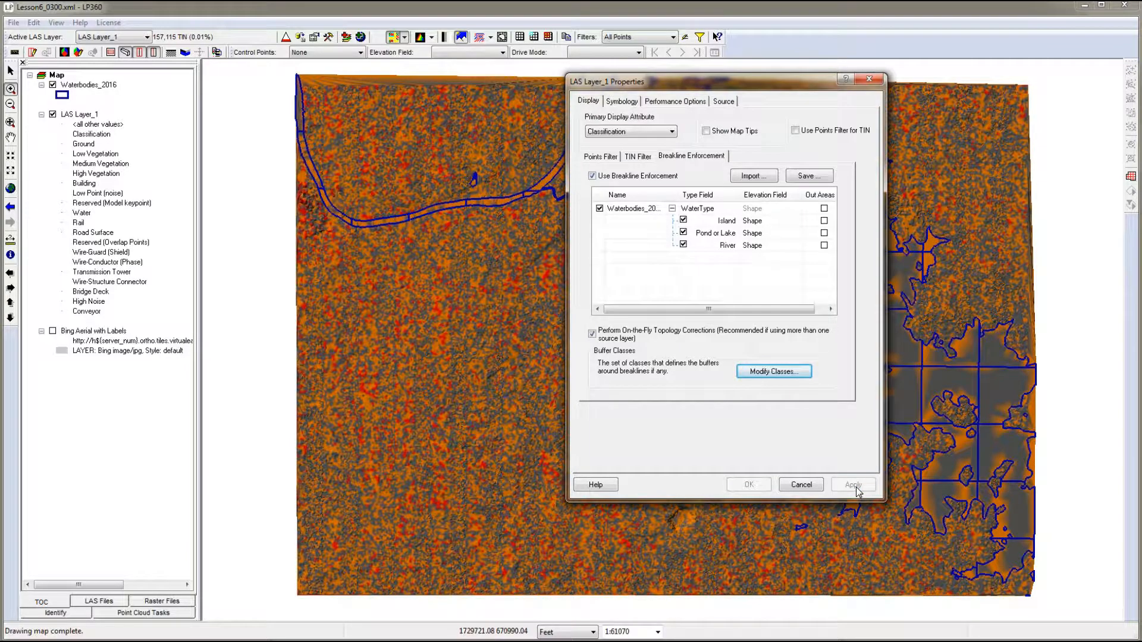
- Close the LAS Layer_1 properties and filter the map display to Ground points
{"action": "left_click_drag", "start_coordinate": [673, 117], "coordinate": [149, 167]}
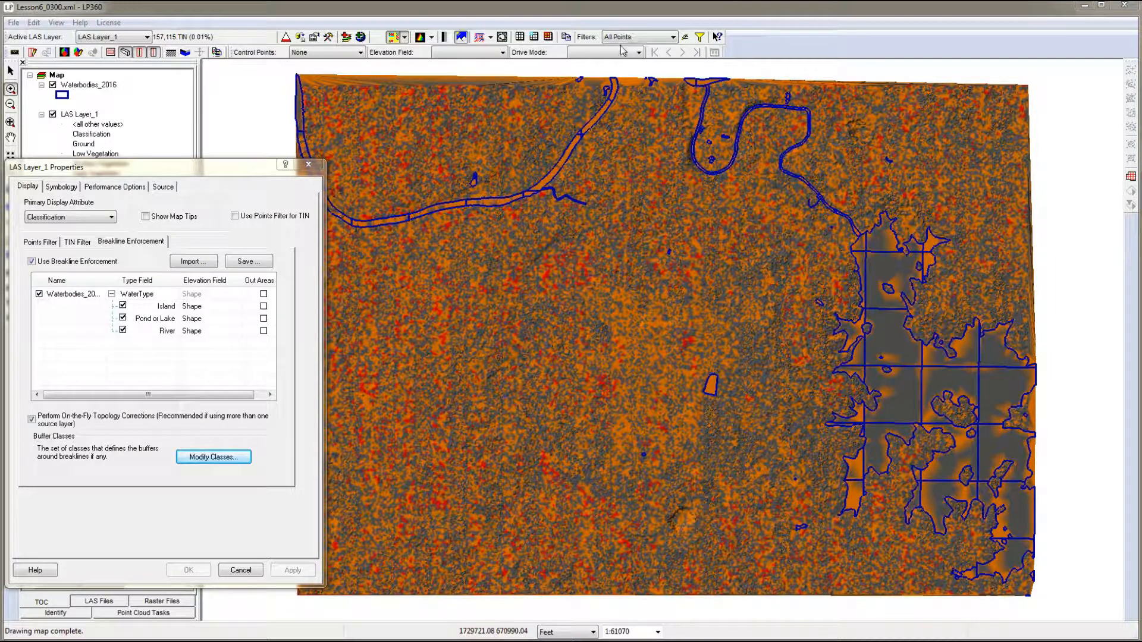
{"action": "left_click", "coordinate": [674, 39]}
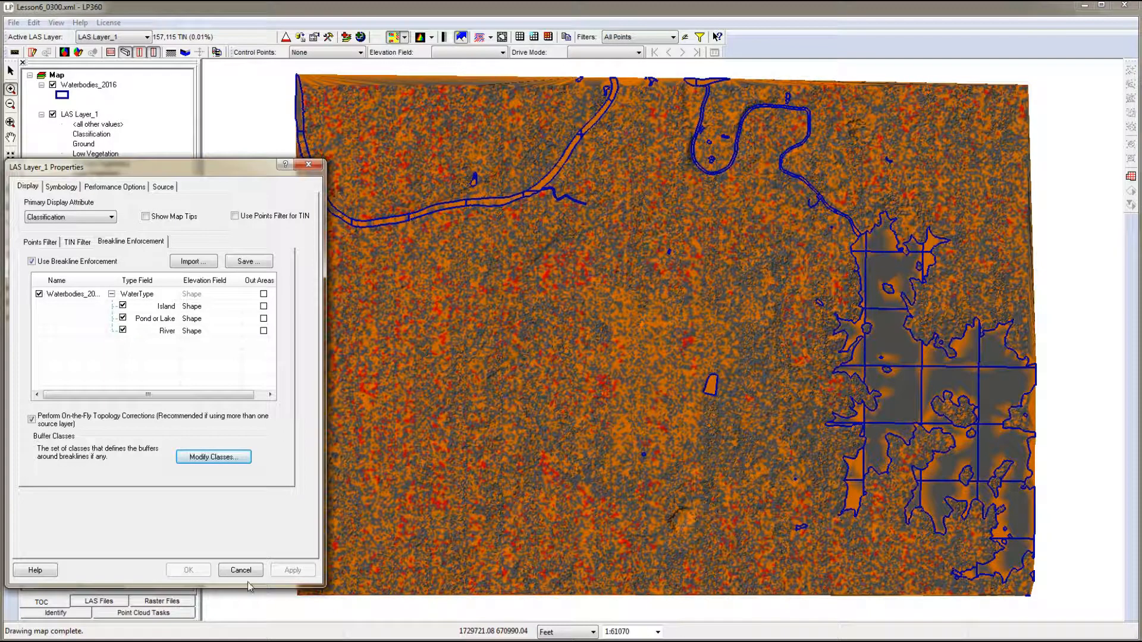
{"action": "left_click", "coordinate": [240, 570]}
{"action": "left_click", "coordinate": [673, 37]}
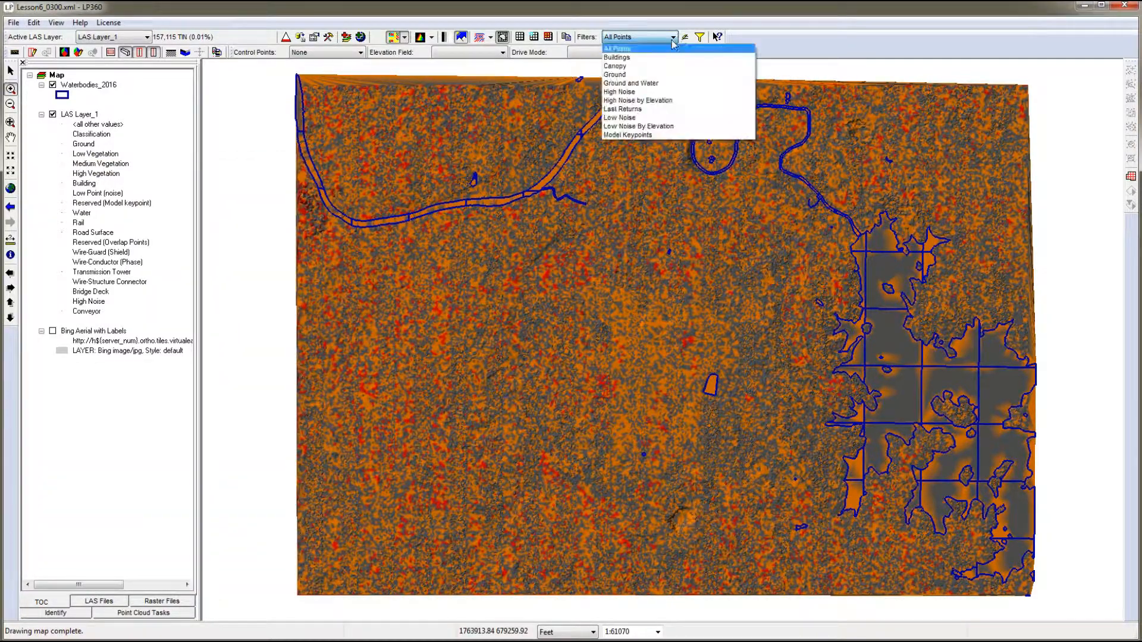
{"action": "left_click", "coordinate": [643, 75]}
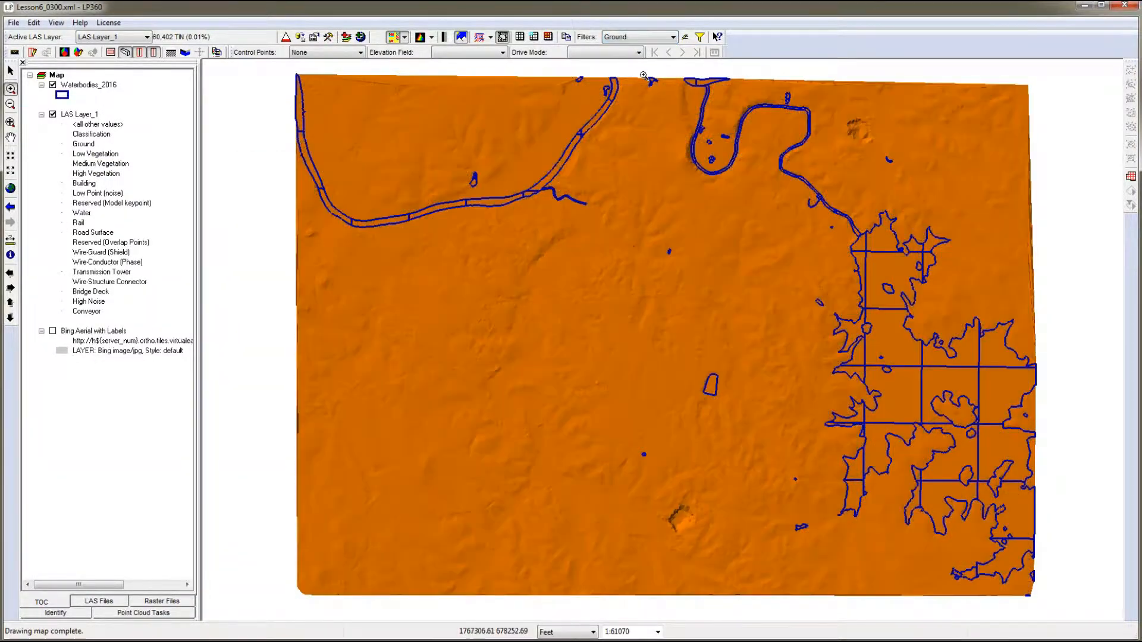
- Compare the ground surface with the Waterbodies_2016 outlines hidden and shown, and examine a stretch of the river
{"action": "left_click", "coordinate": [53, 85]}
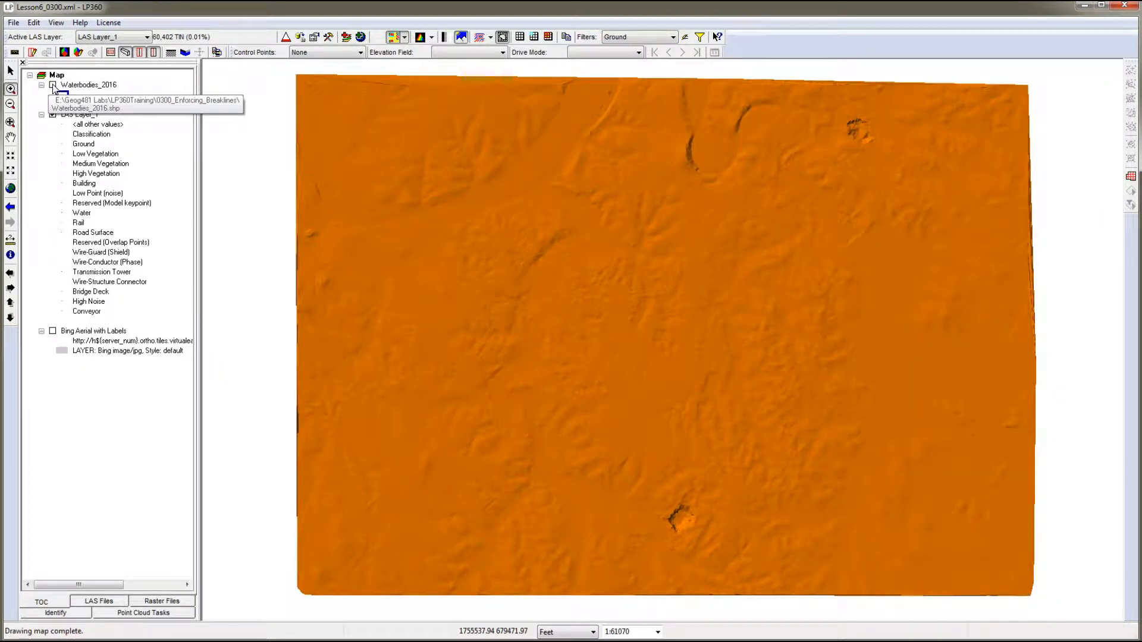
{"action": "left_click", "coordinate": [53, 85]}
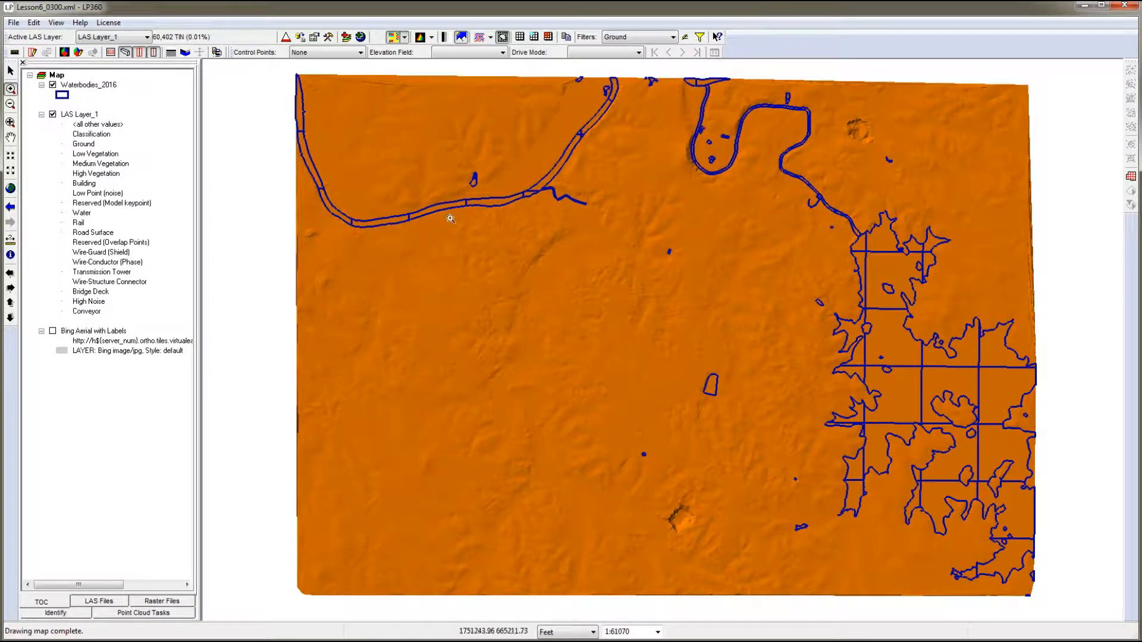
{"action": "left_click_drag", "start_coordinate": [415, 178], "coordinate": [459, 230]}
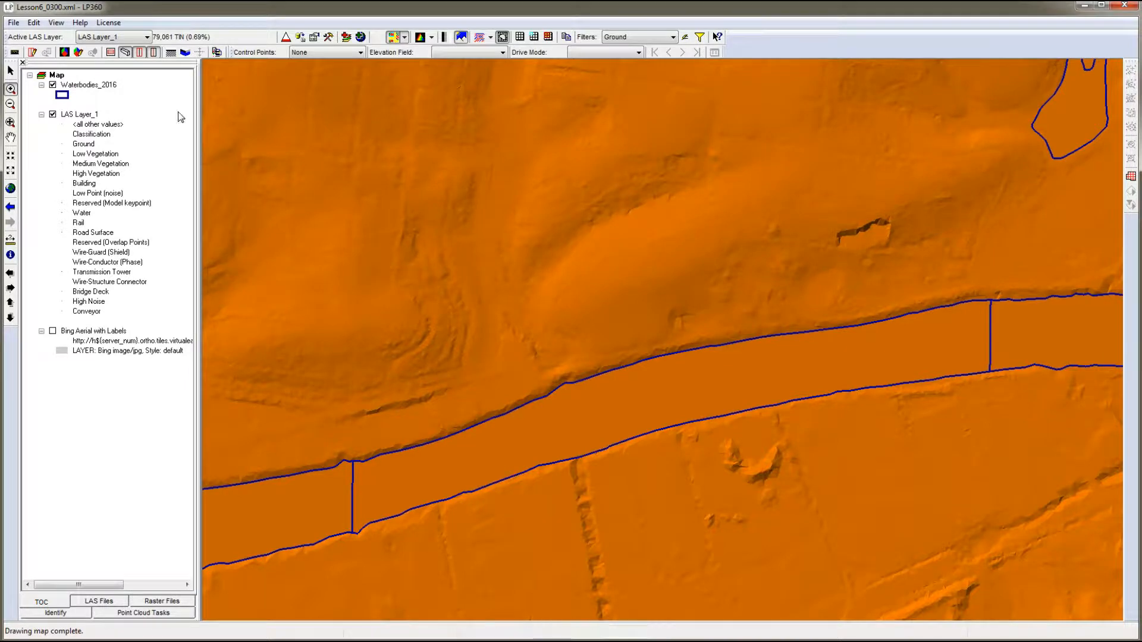
- Turn off breakline enforcement in the LAS Layer_1 properties, apply the change and close the properties
{"action": "left_click", "coordinate": [314, 37]}
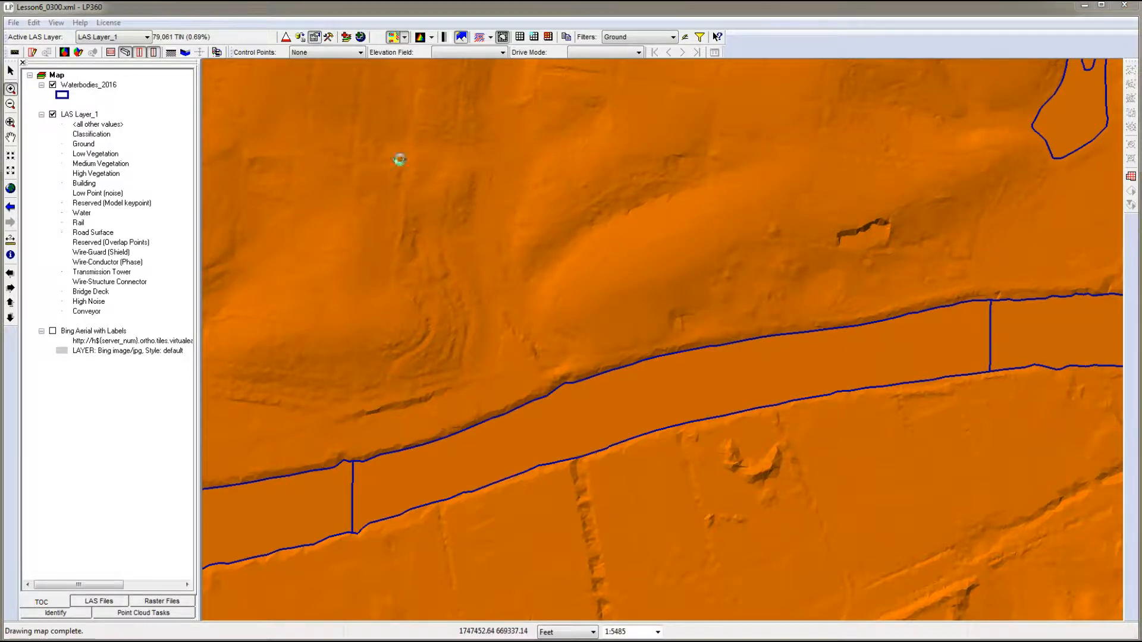
{"action": "left_click_drag", "start_coordinate": [121, 58], "coordinate": [209, 63]}
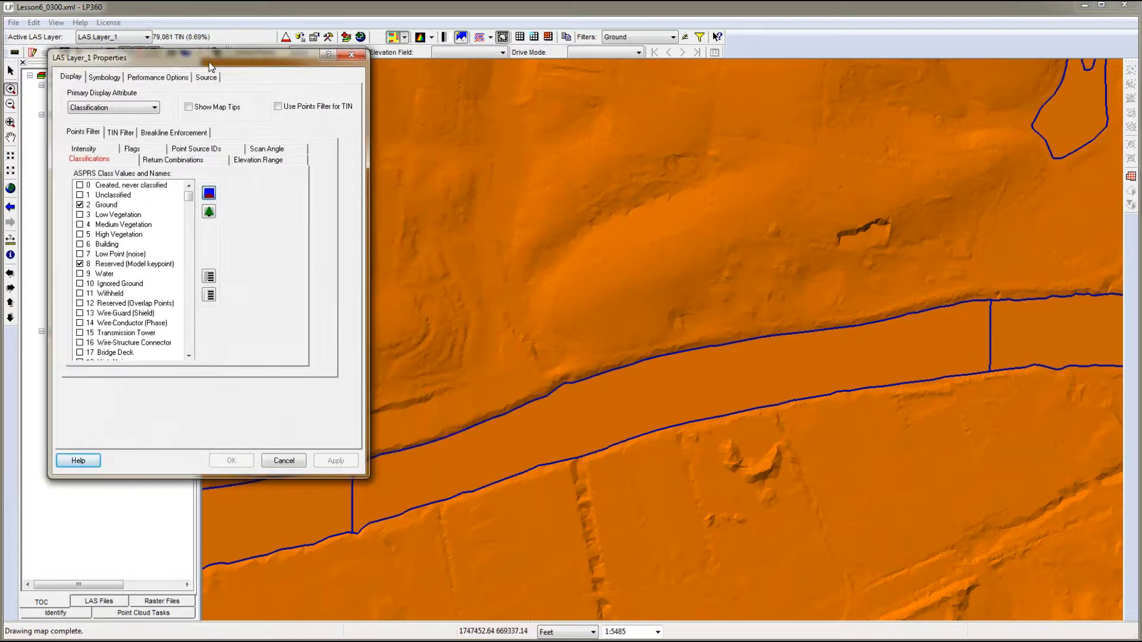
{"action": "left_click", "coordinate": [178, 133]}
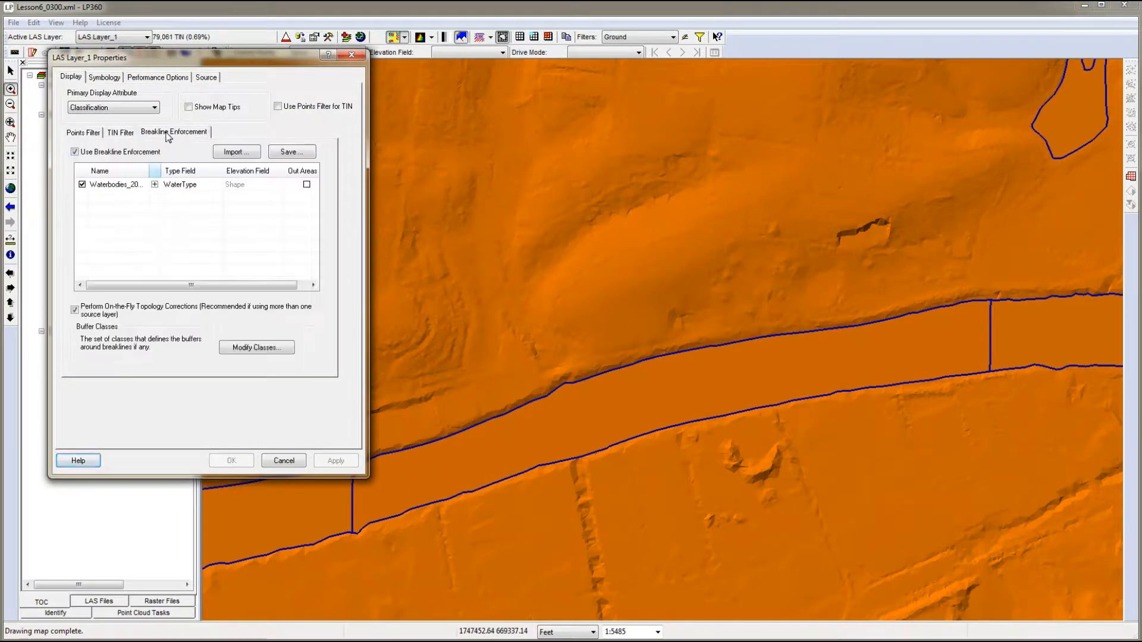
{"action": "left_click", "coordinate": [74, 153]}
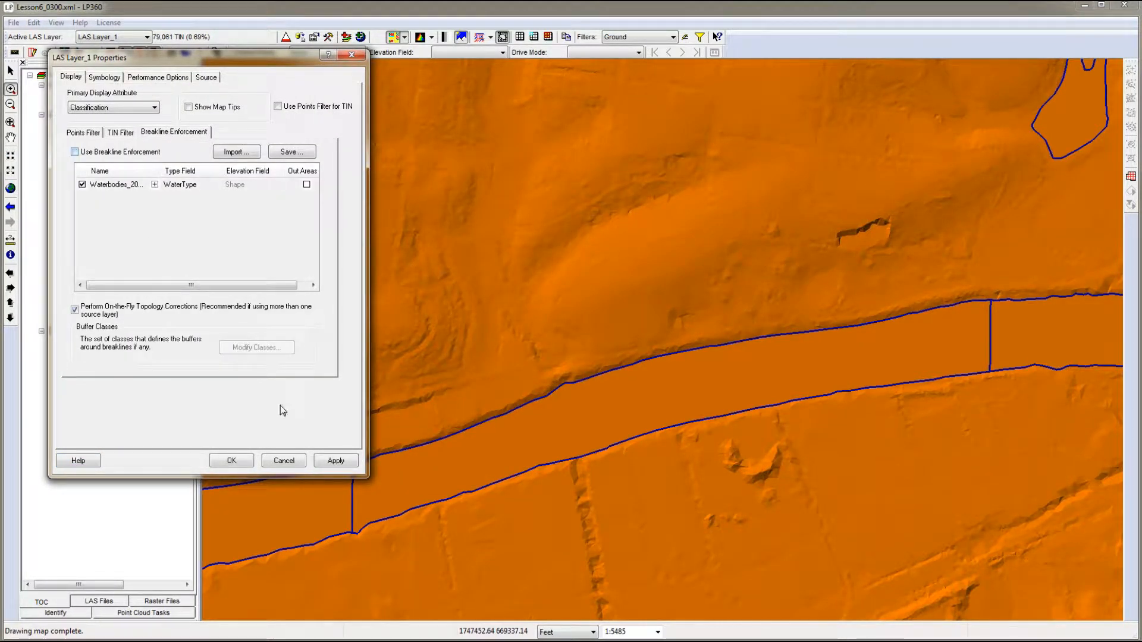
{"action": "left_click", "coordinate": [335, 461]}
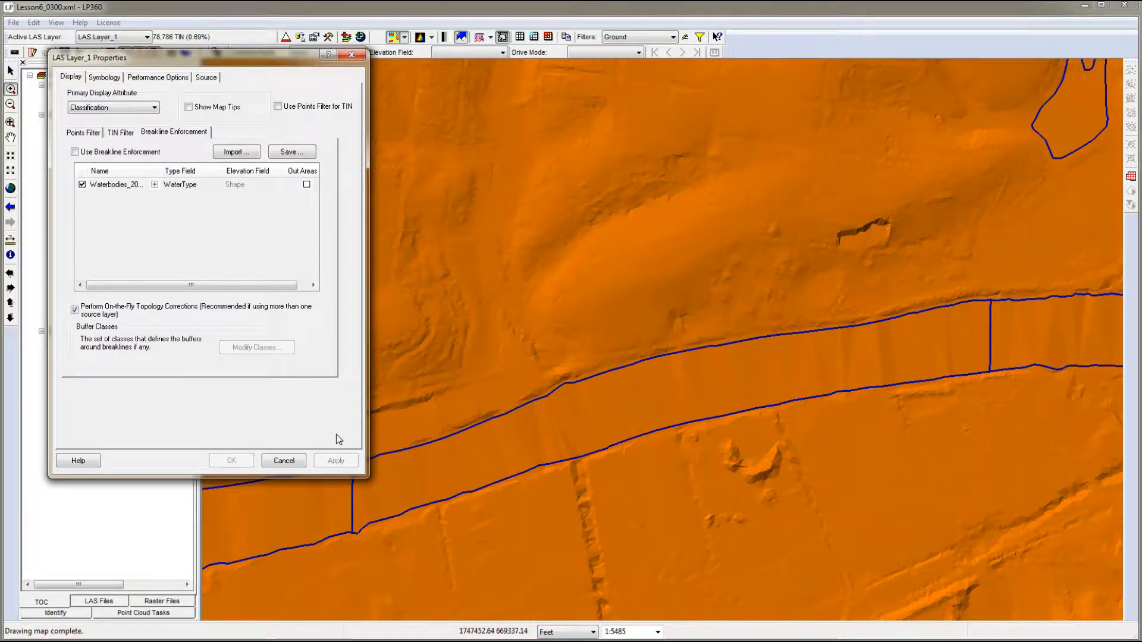
{"action": "left_click", "coordinate": [284, 462]}
- Color the LAS Layer_1 surface by elevation
{"action": "left_click", "coordinate": [408, 40]}
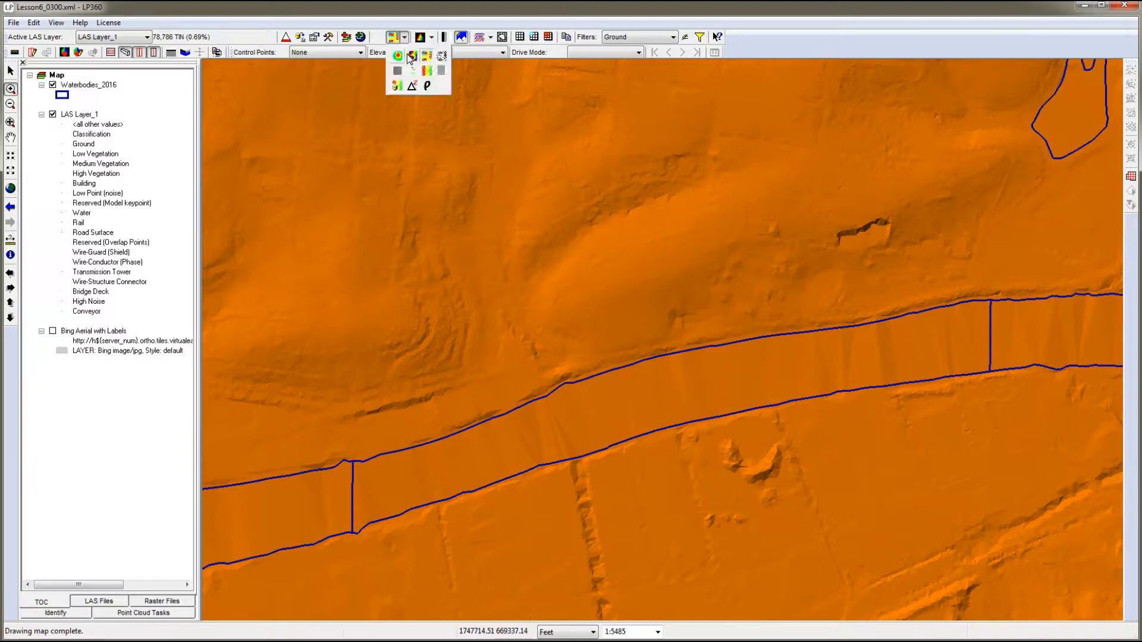
{"action": "left_click", "coordinate": [404, 59]}
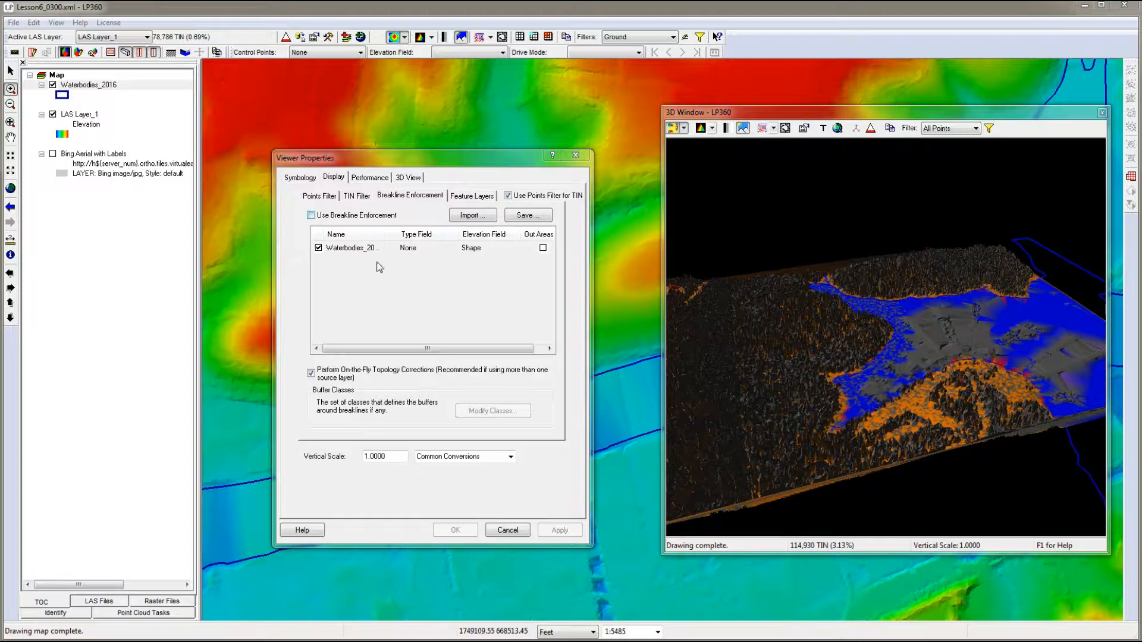
- Turn on breakline enforcement for the 3D window, review and accept its buffer classes, apply the change and close the viewer properties
{"action": "left_click", "coordinate": [310, 215]}
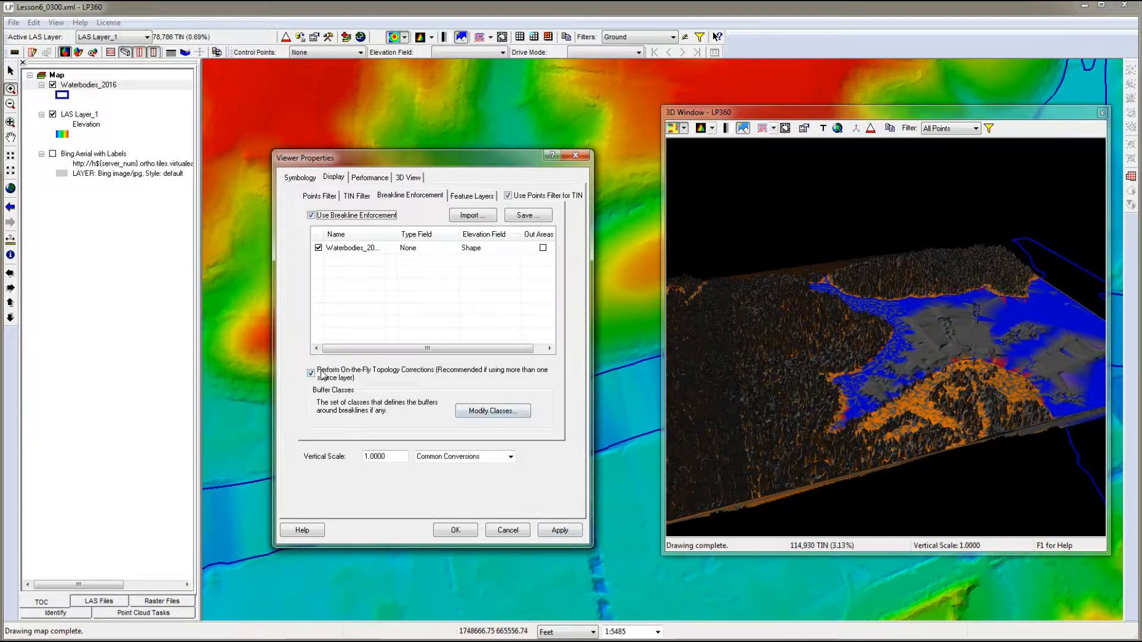
{"action": "left_click", "coordinate": [492, 411]}
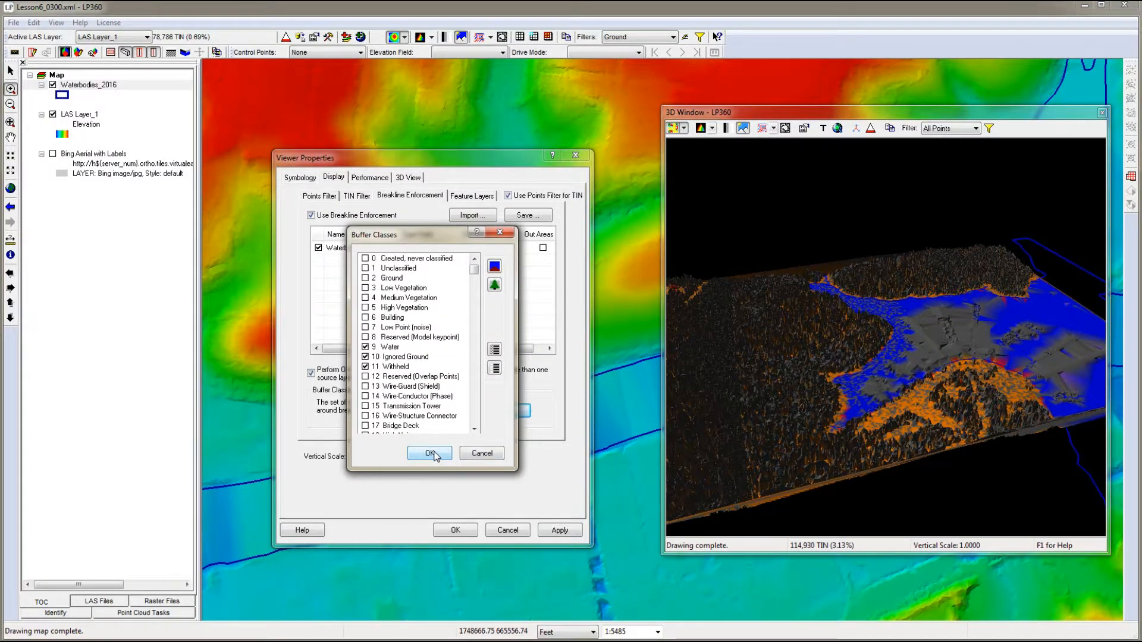
{"action": "left_click", "coordinate": [433, 453]}
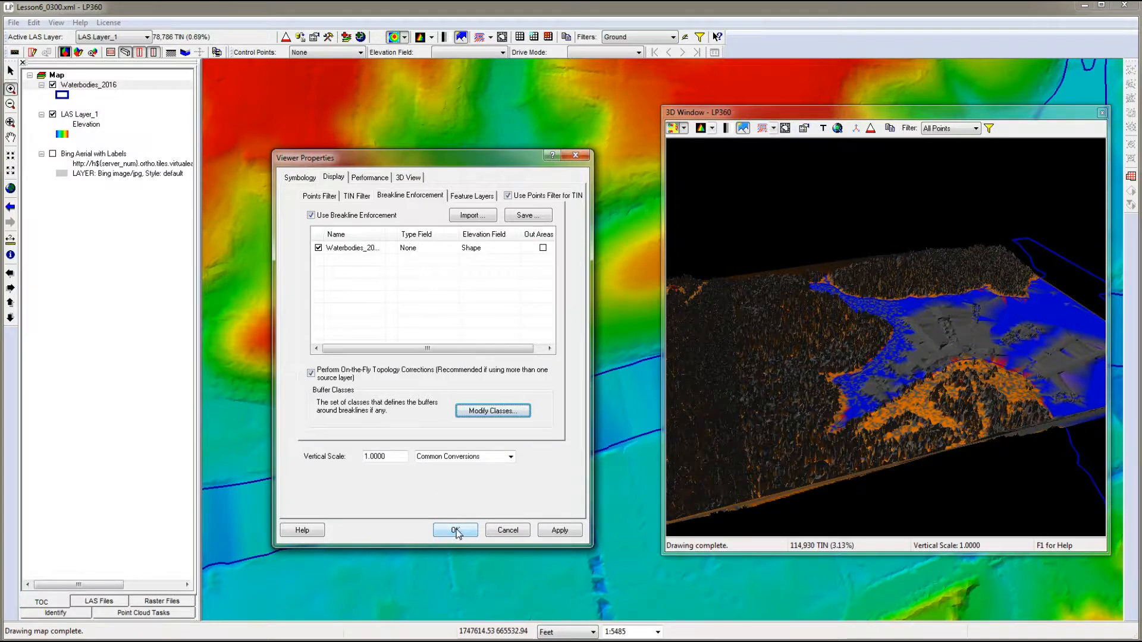
{"action": "left_click", "coordinate": [563, 530]}
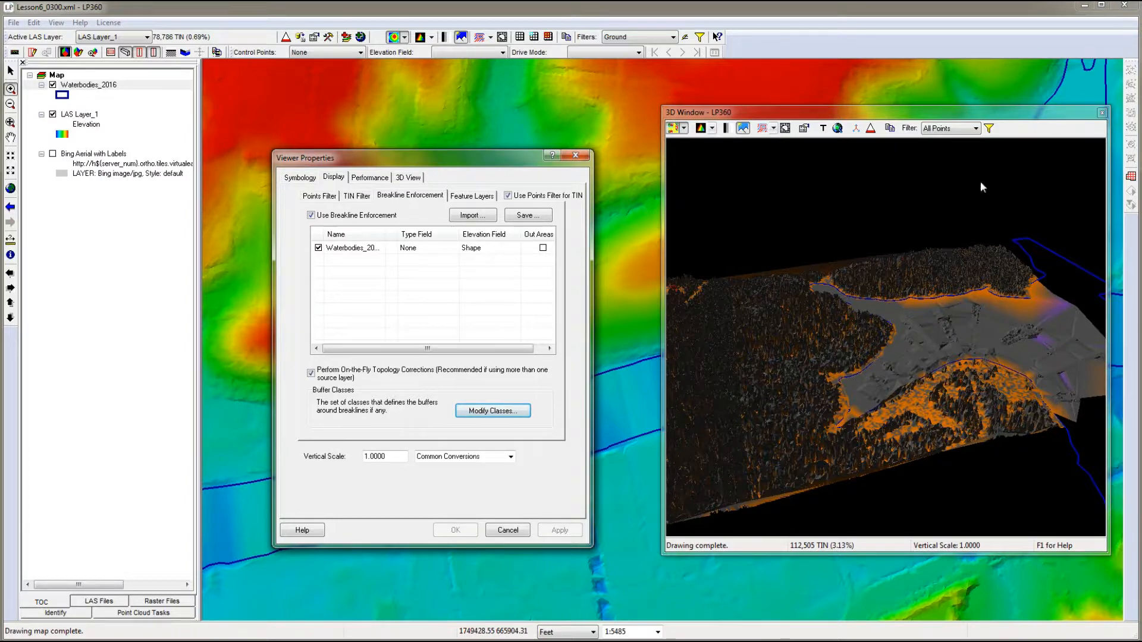
{"action": "left_click", "coordinate": [977, 129]}
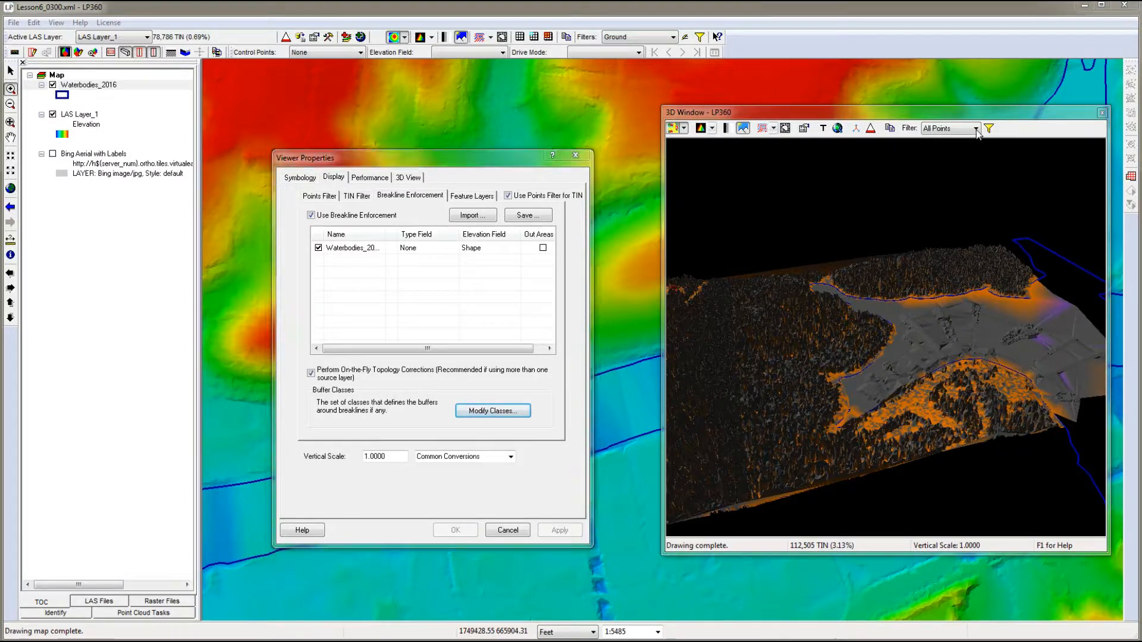
{"action": "left_click", "coordinate": [507, 530]}
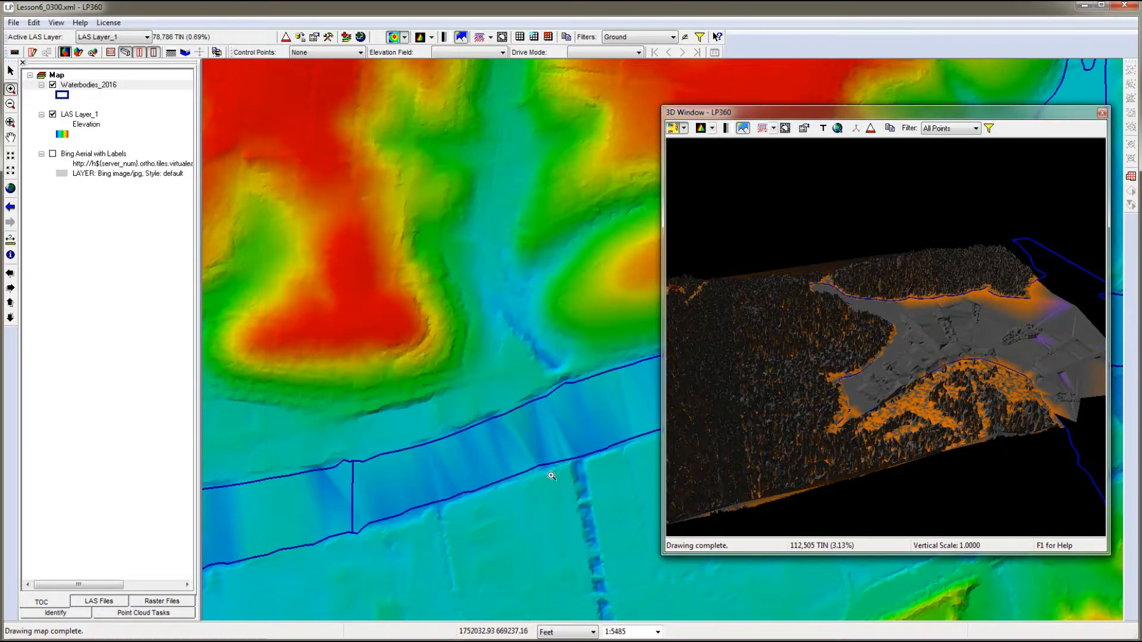
- Filter the 3D window to Ground points and color its surface by elevation
{"action": "left_click", "coordinate": [975, 128]}
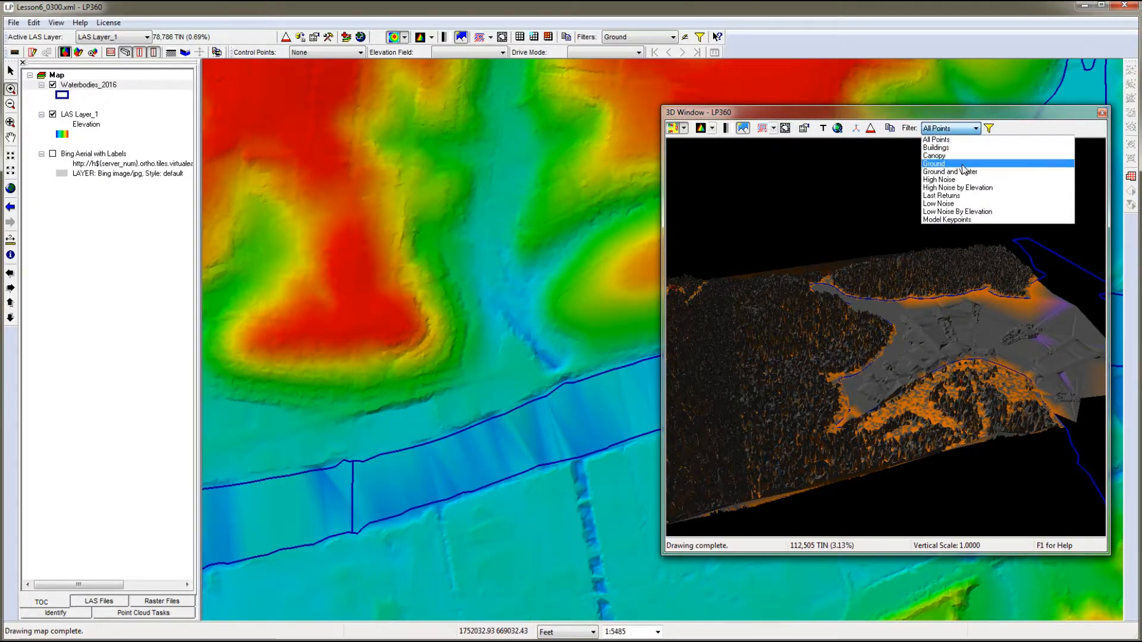
{"action": "left_click", "coordinate": [965, 164]}
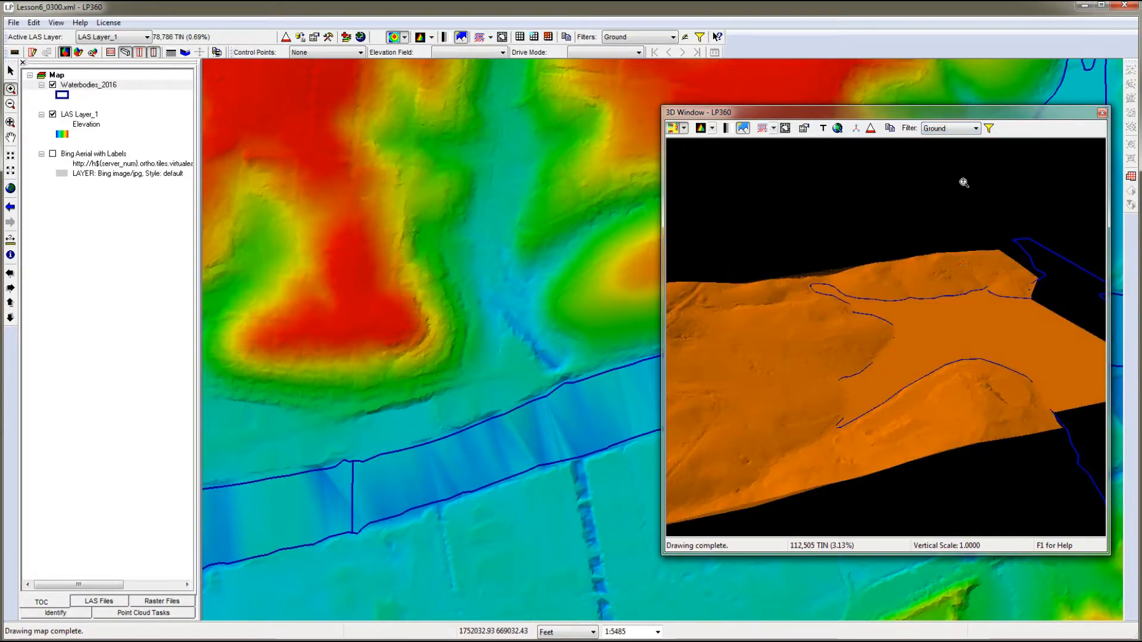
{"action": "left_click", "coordinate": [684, 129]}
{"action": "left_click", "coordinate": [677, 144]}
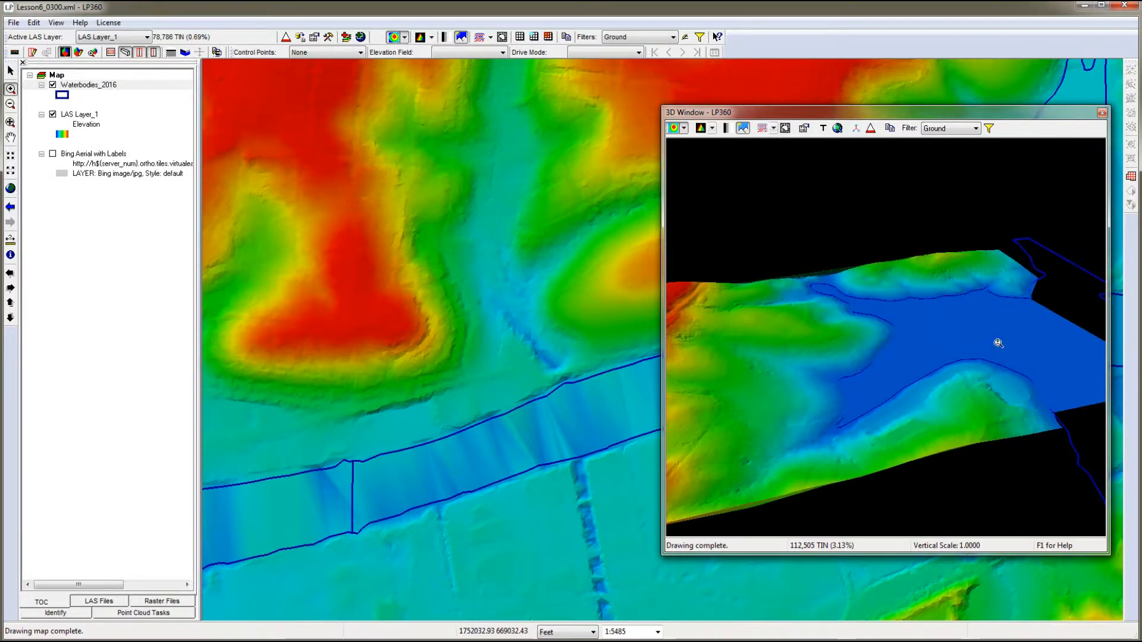
- Compare the 3D ground surface with breakline enforcement turned off and back on in the viewer properties
{"action": "left_click", "coordinate": [804, 128]}
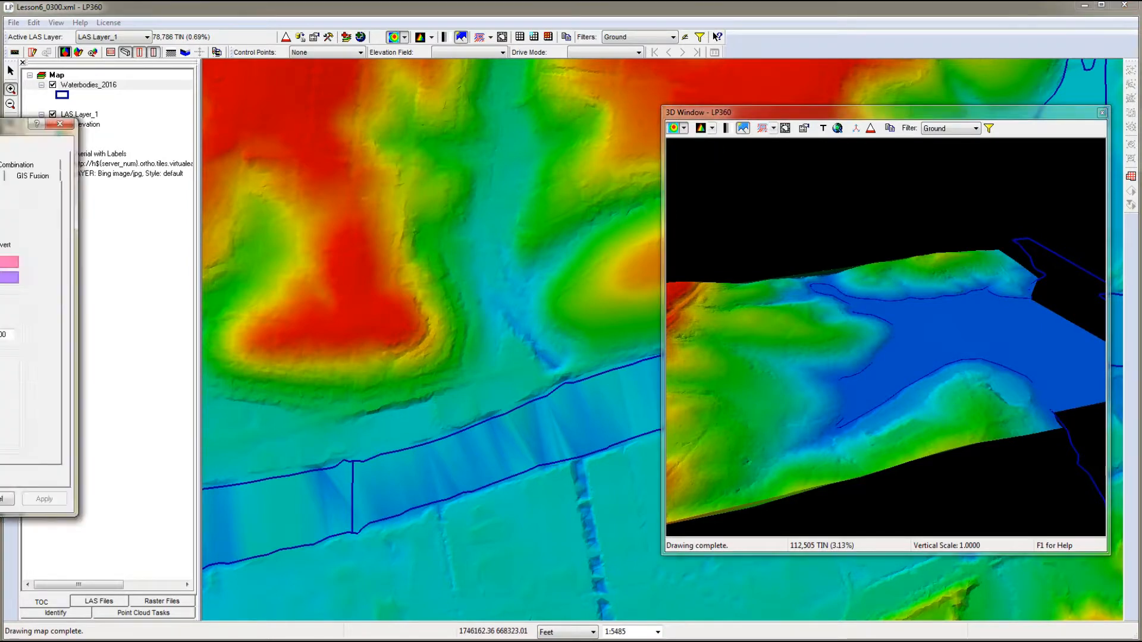
{"action": "left_click", "coordinate": [338, 135]}
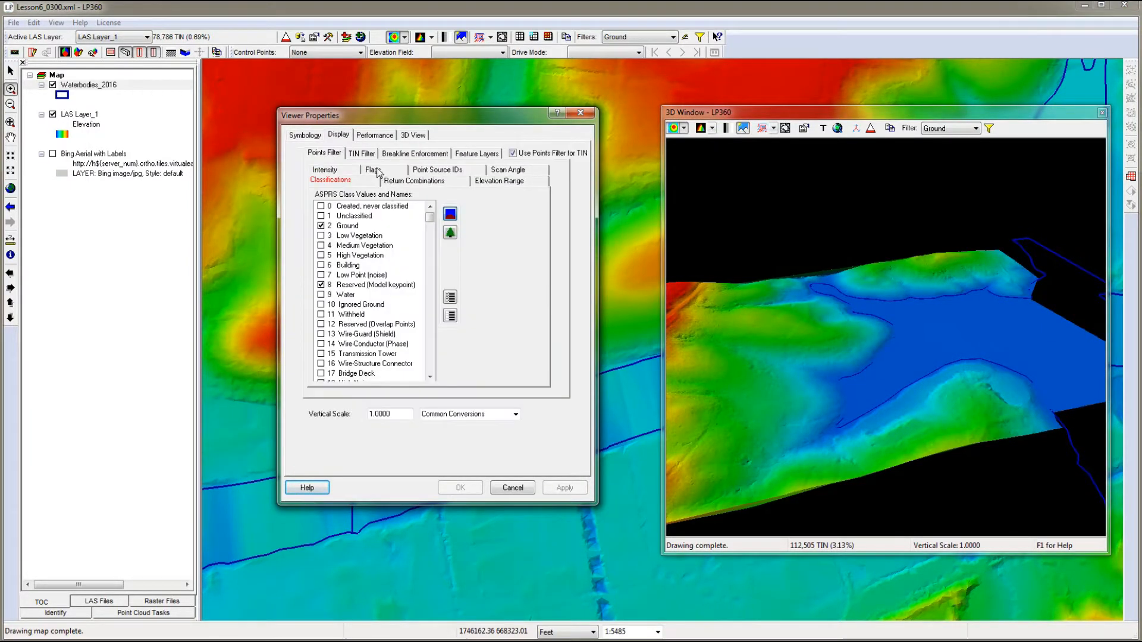
{"action": "left_click", "coordinate": [415, 153]}
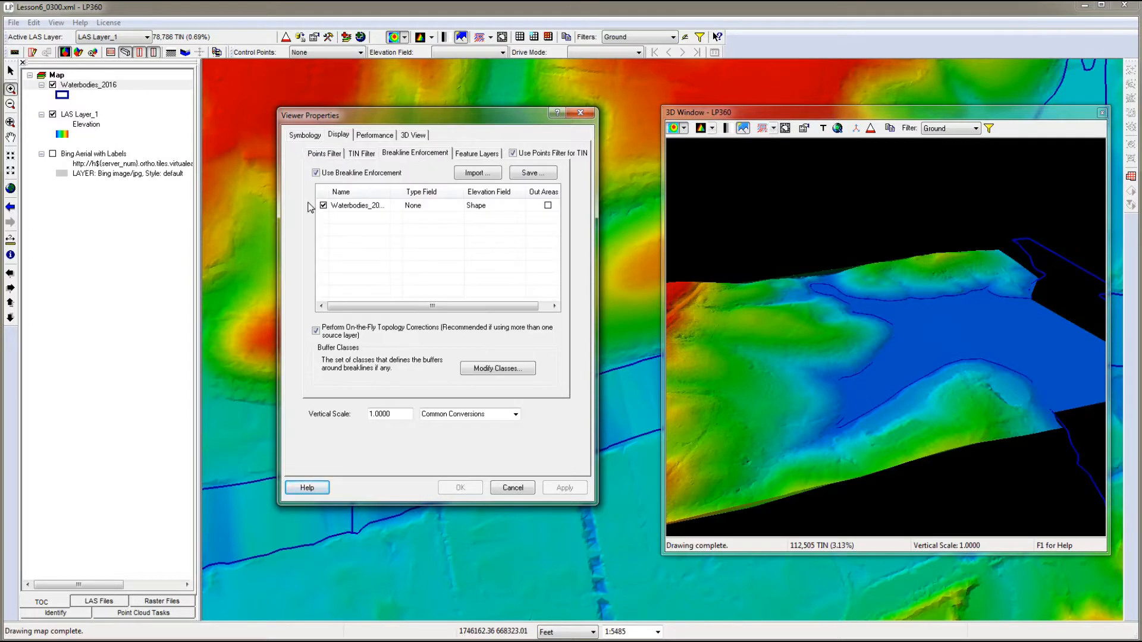
{"action": "left_click", "coordinate": [316, 172]}
{"action": "left_click", "coordinate": [559, 488]}
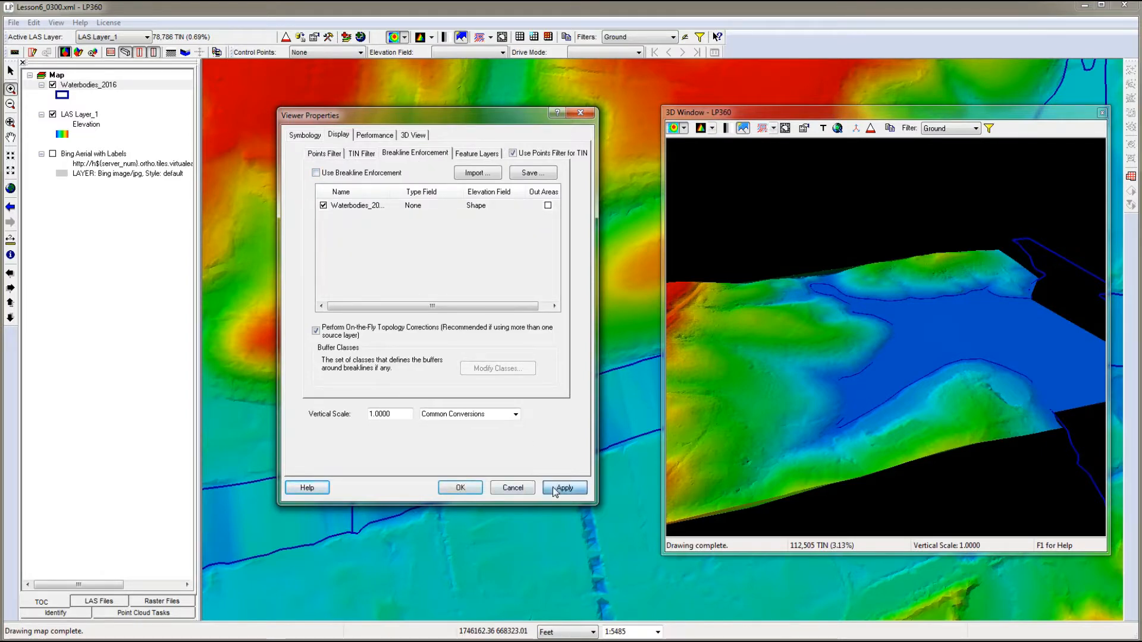
{"action": "left_click", "coordinate": [316, 172]}
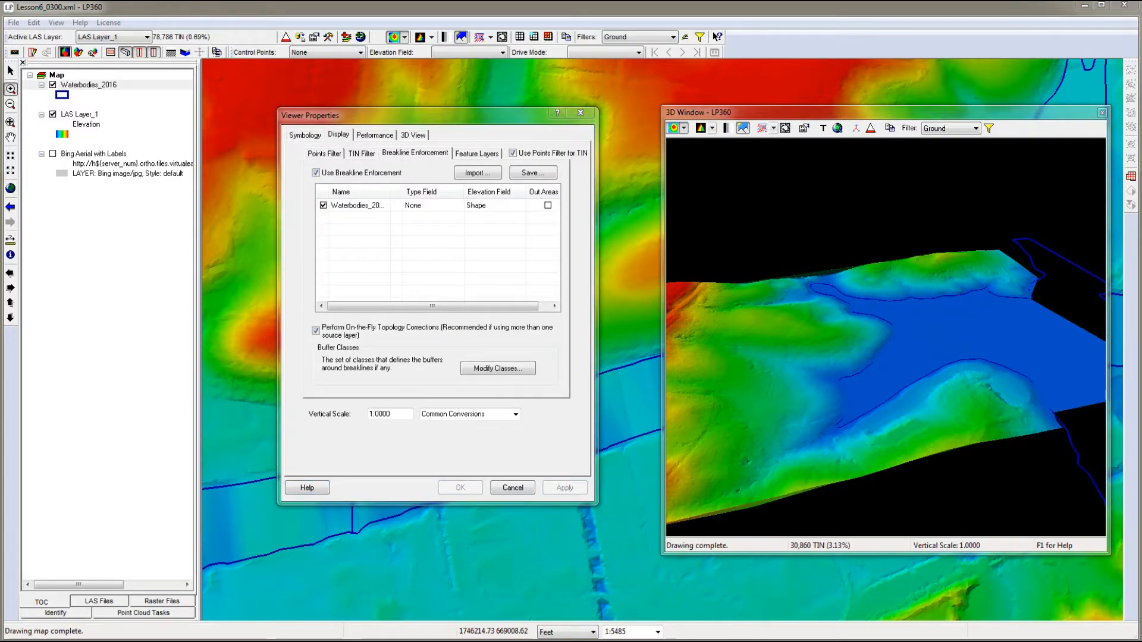